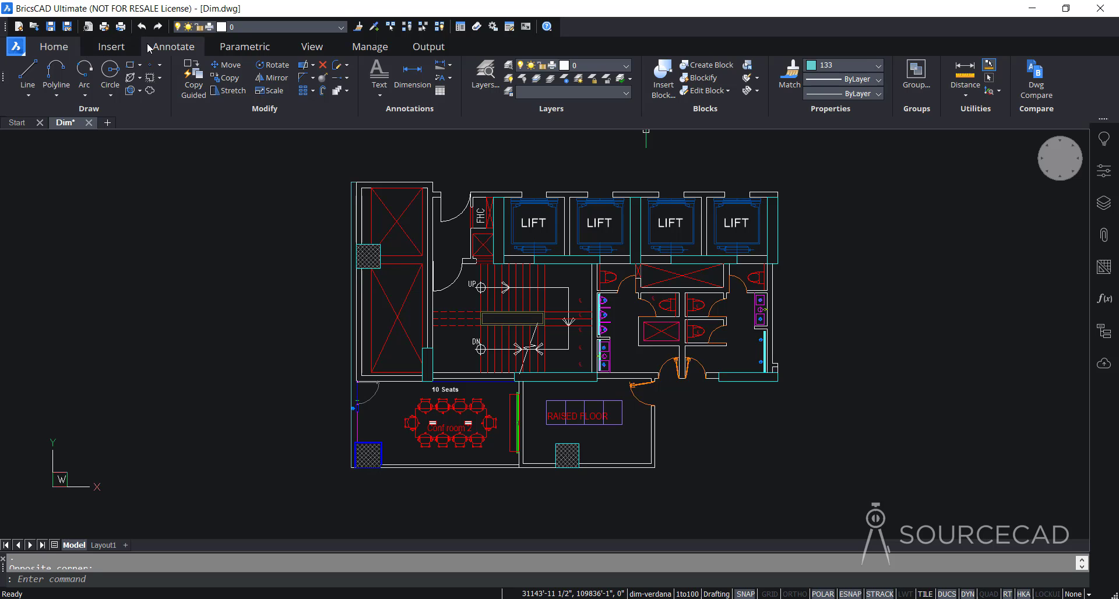
Add a horizontal dimension from the conference room's outer lower-left corner to the far edge of the hatched corner column, placed below the wall
click(190, 51)
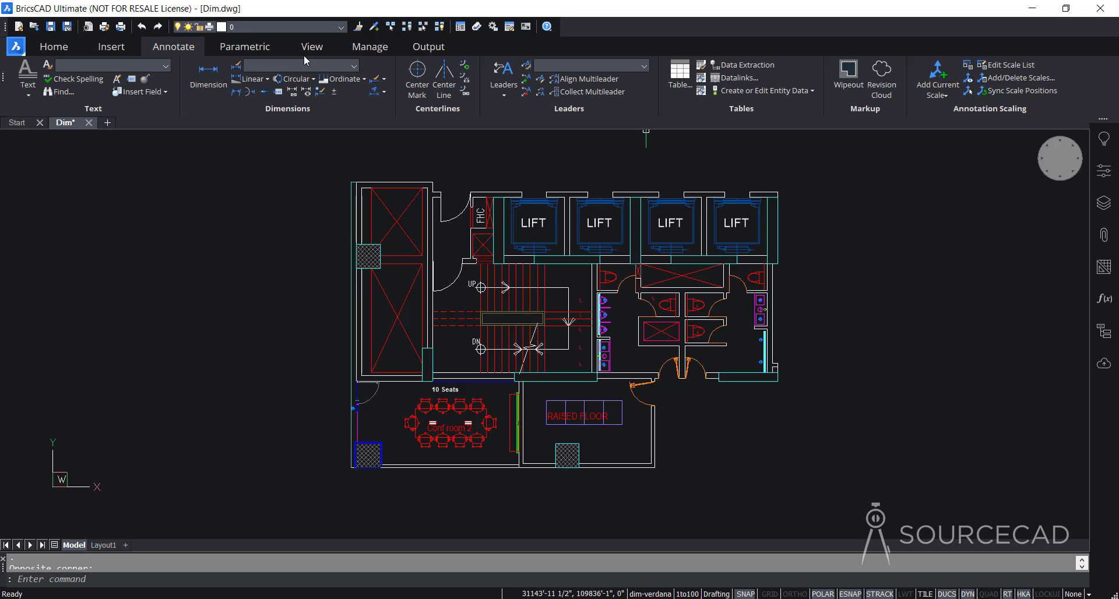
click(55, 46)
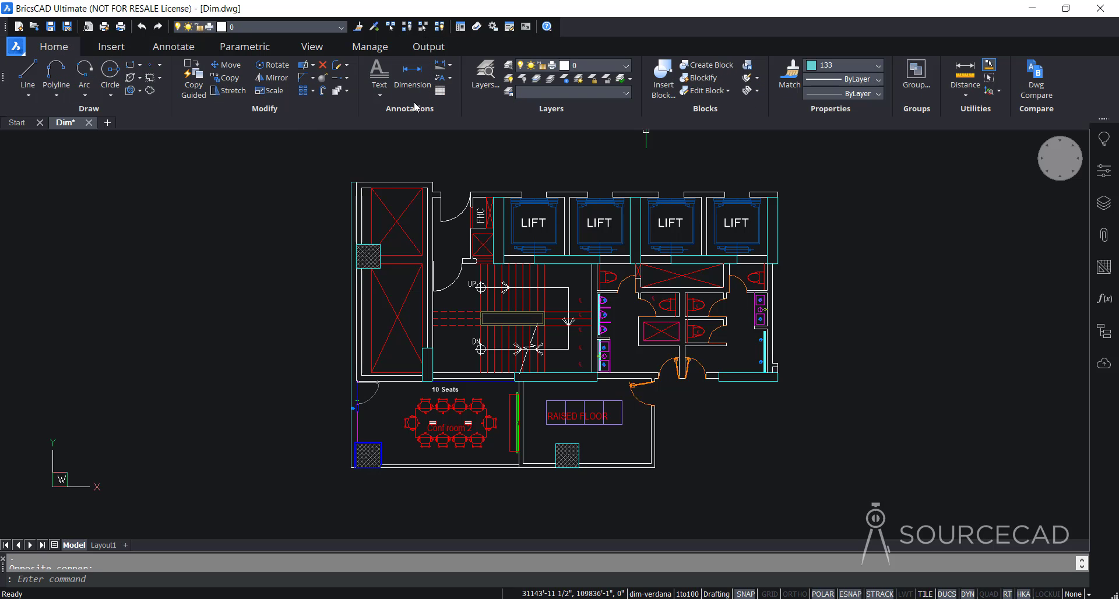
click(191, 53)
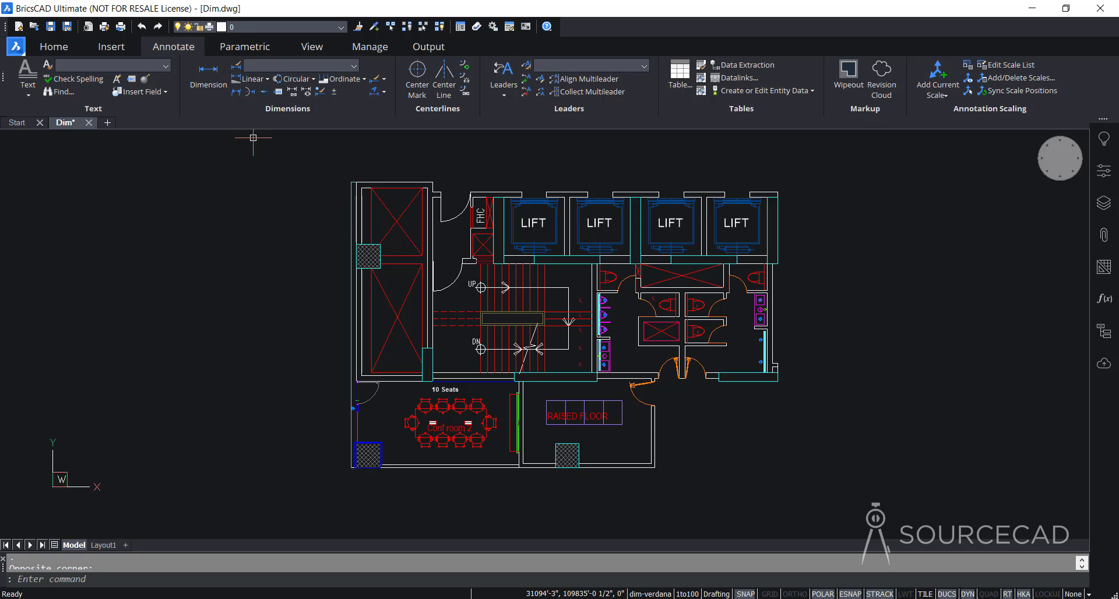
middle_drag(616, 437, 636, 346)
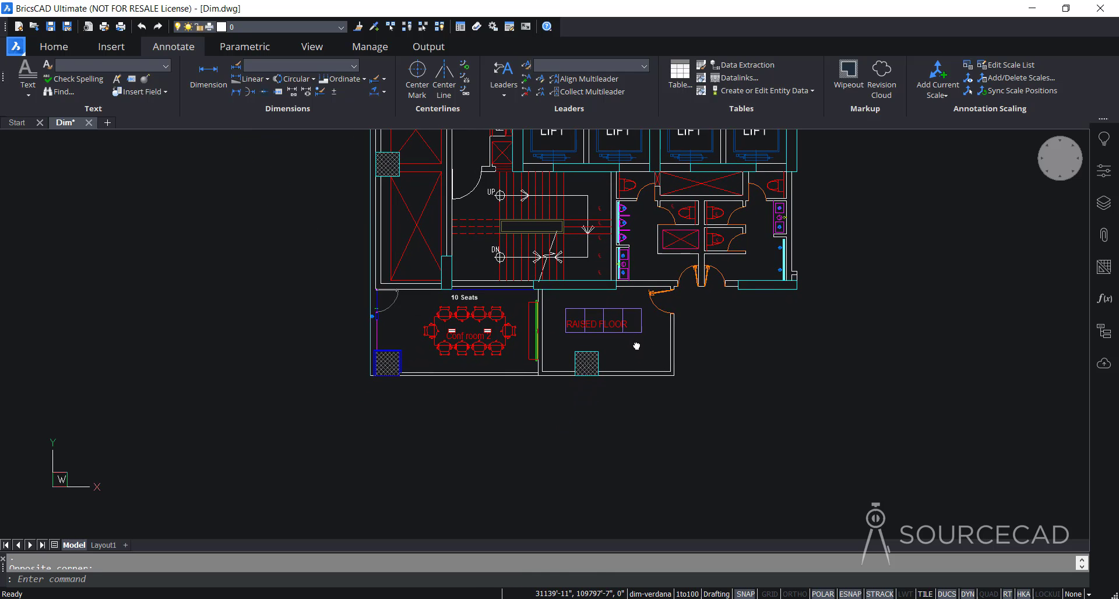
click(205, 76)
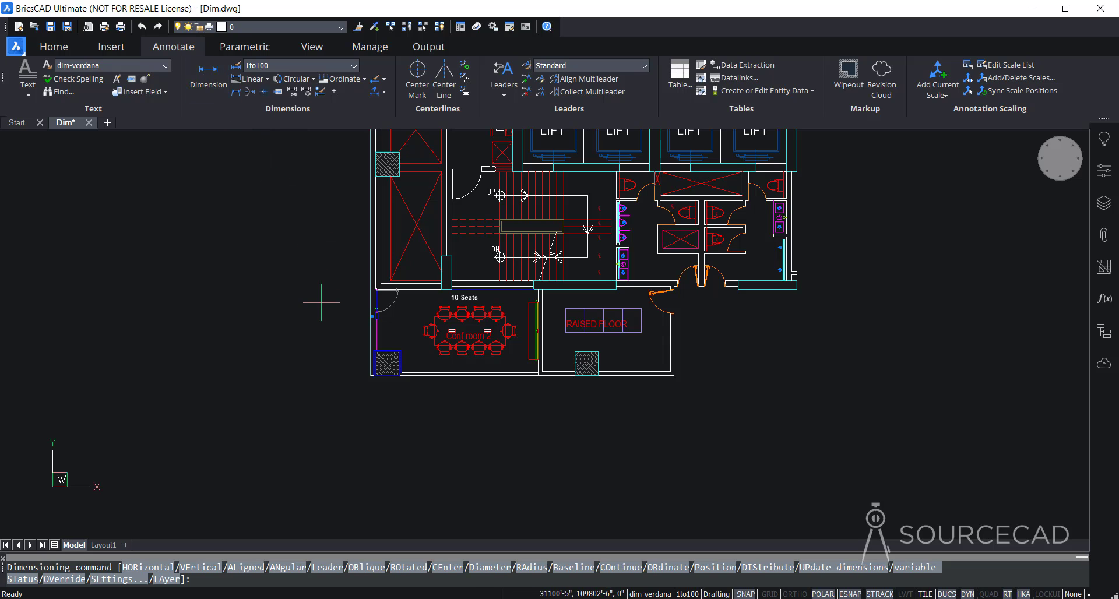
key(Return)
key(Escape)
click(370, 375)
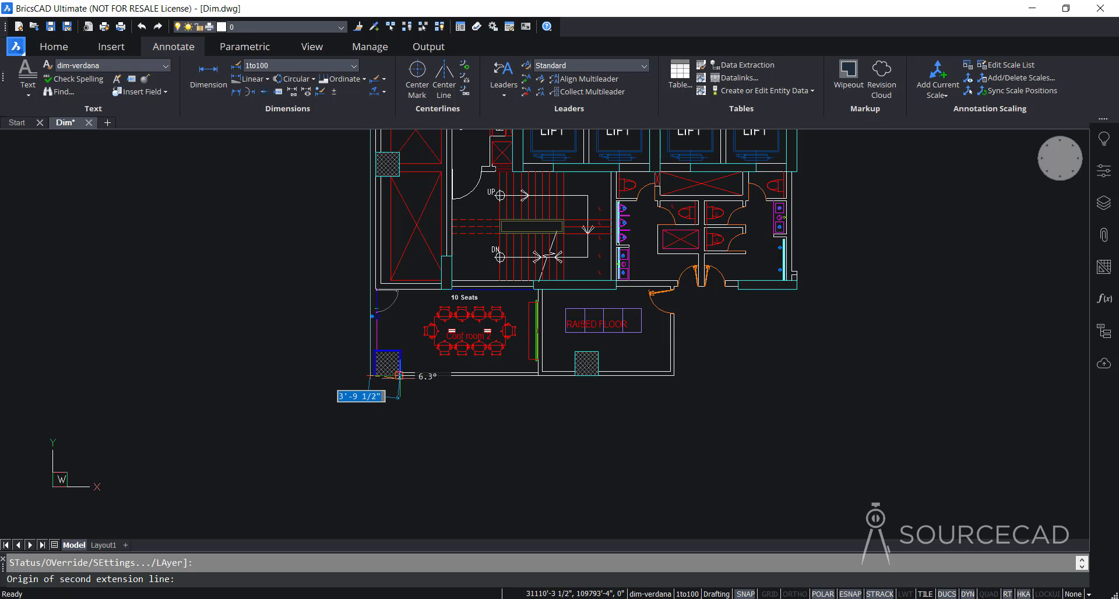
click(399, 375)
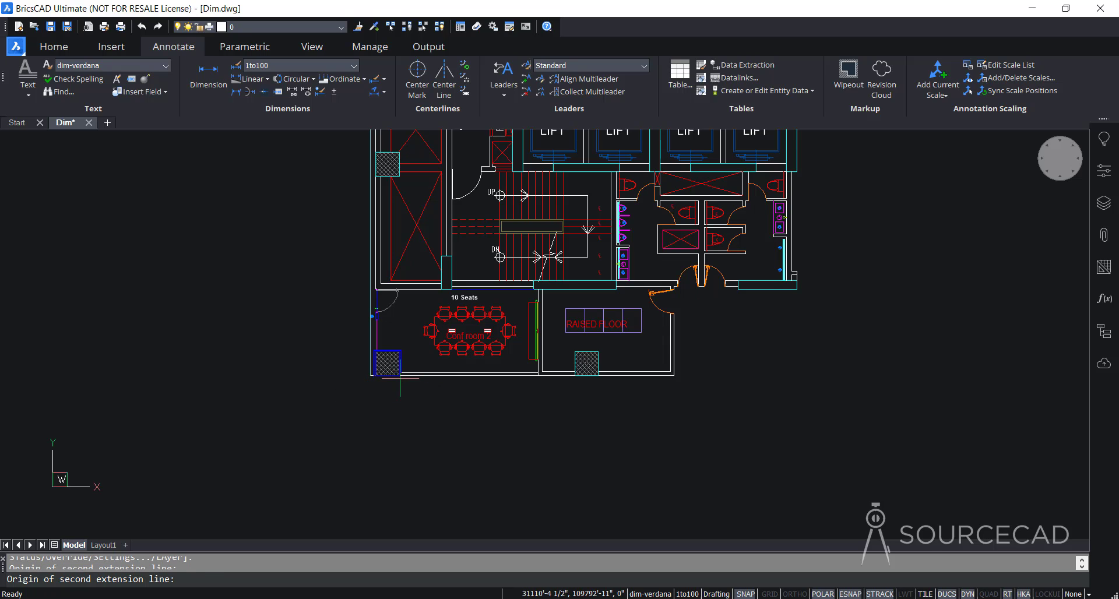
click(397, 418)
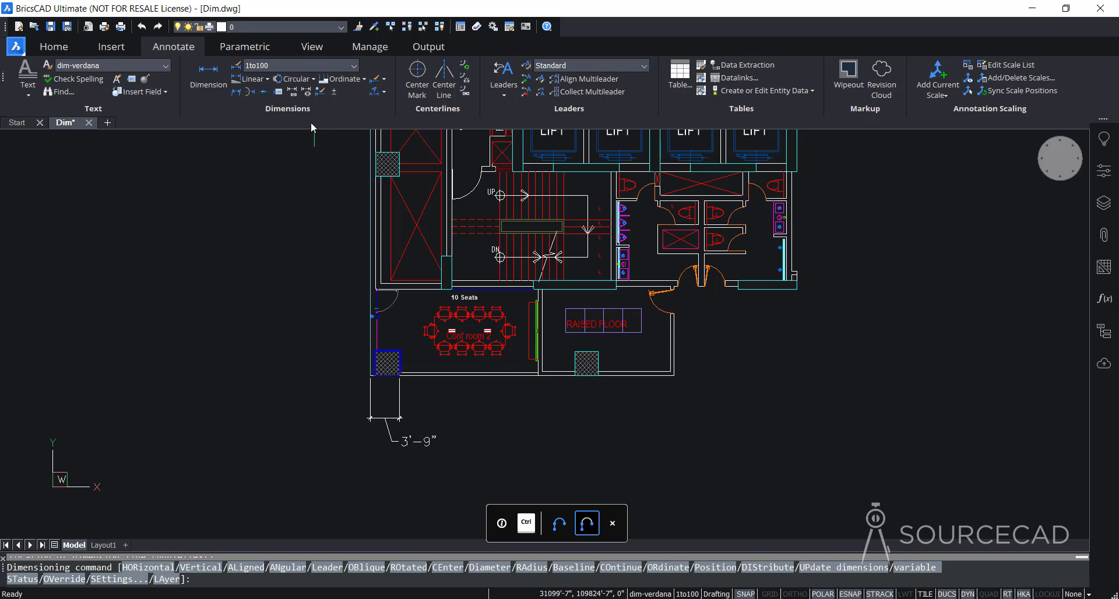
Continue the dimension chain from the corner column past the partition, second column and outer corner to the cyan wall's far end
click(365, 80)
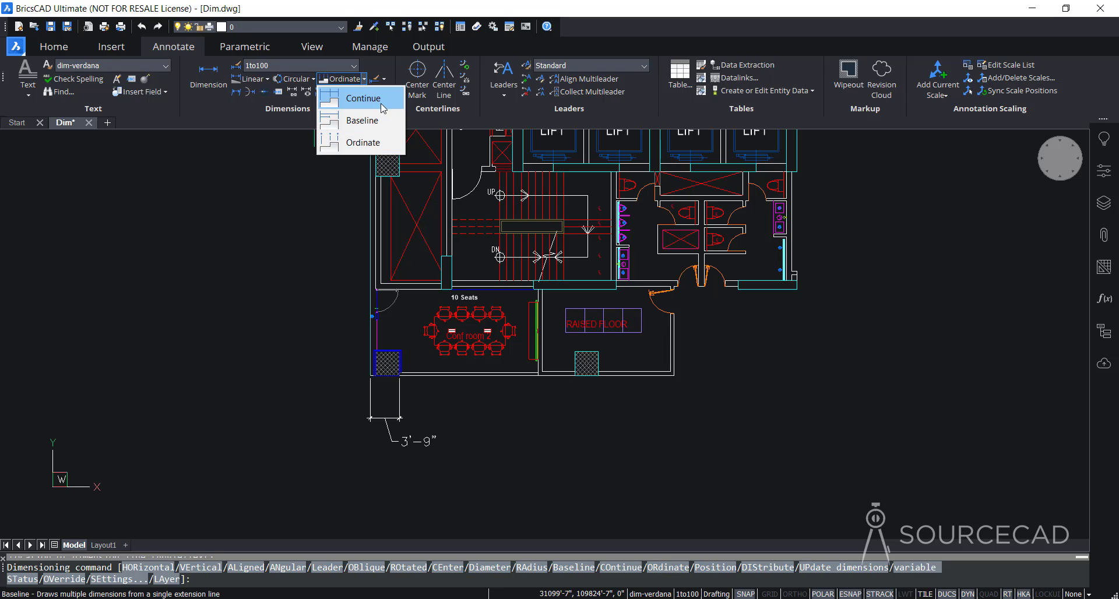
click(363, 99)
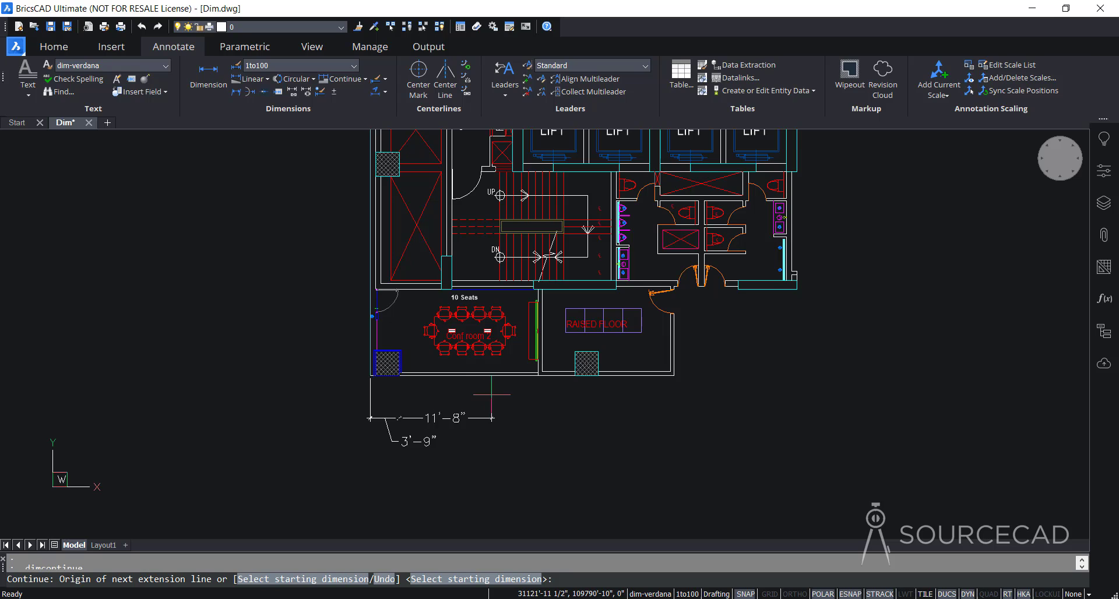
click(537, 376)
click(603, 417)
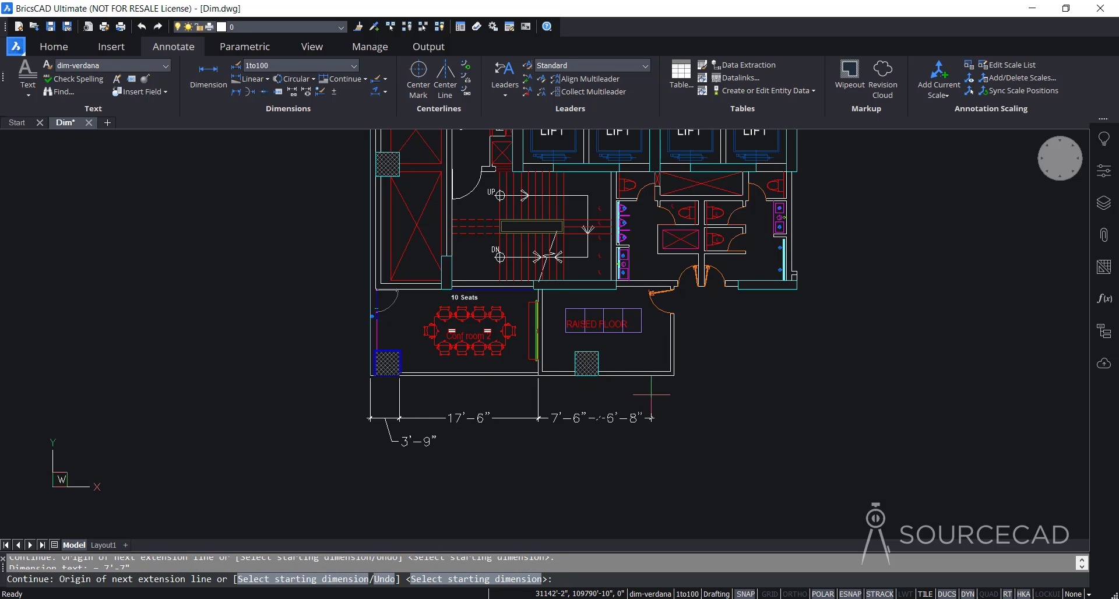
click(675, 375)
click(739, 288)
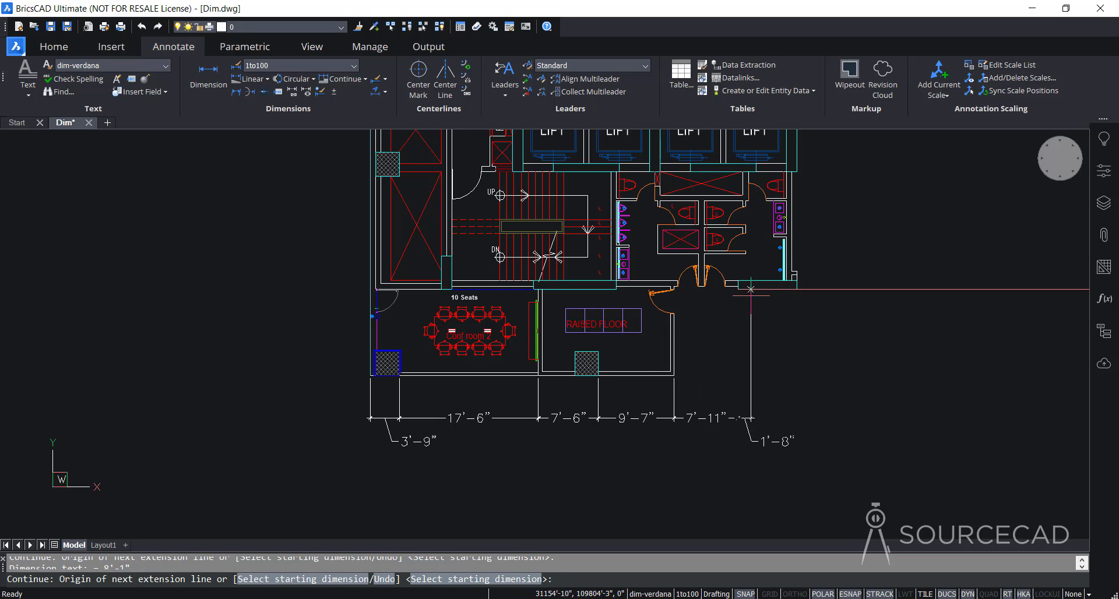
click(798, 288)
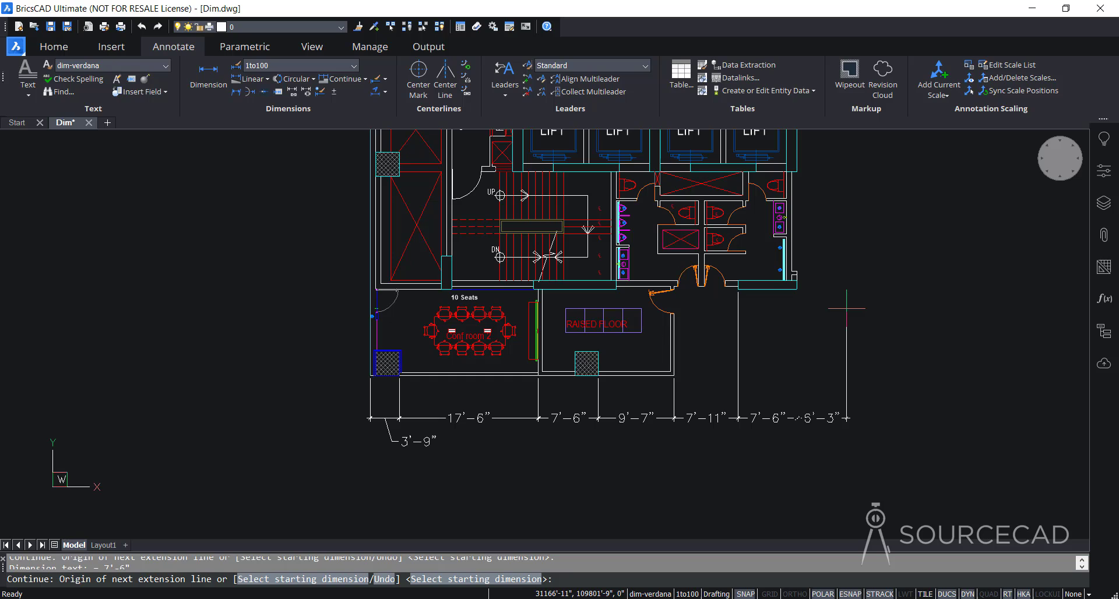
key(Return)
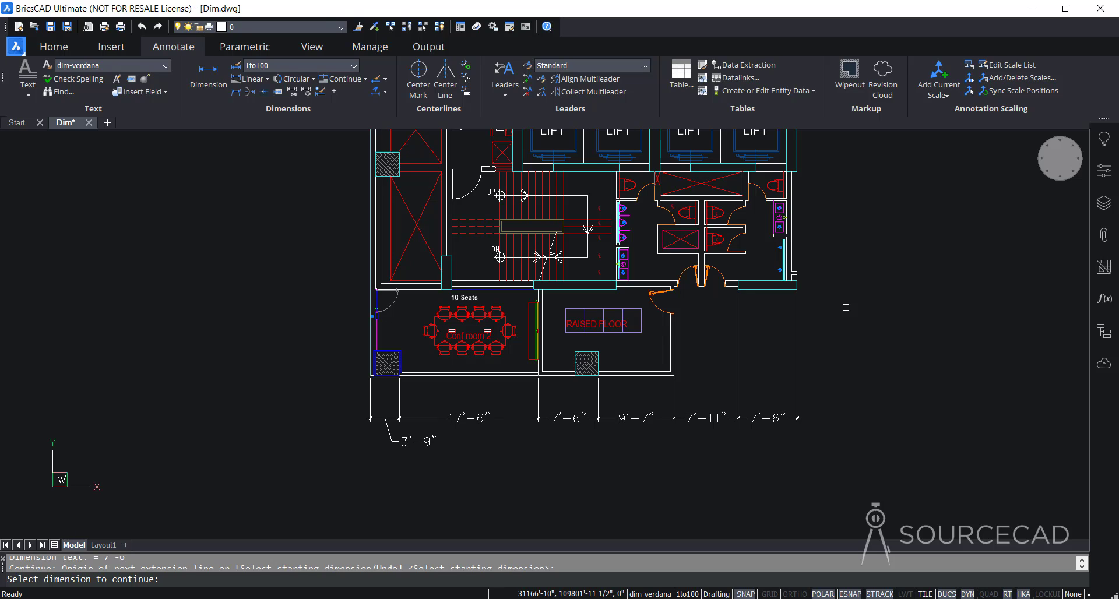
key(Escape)
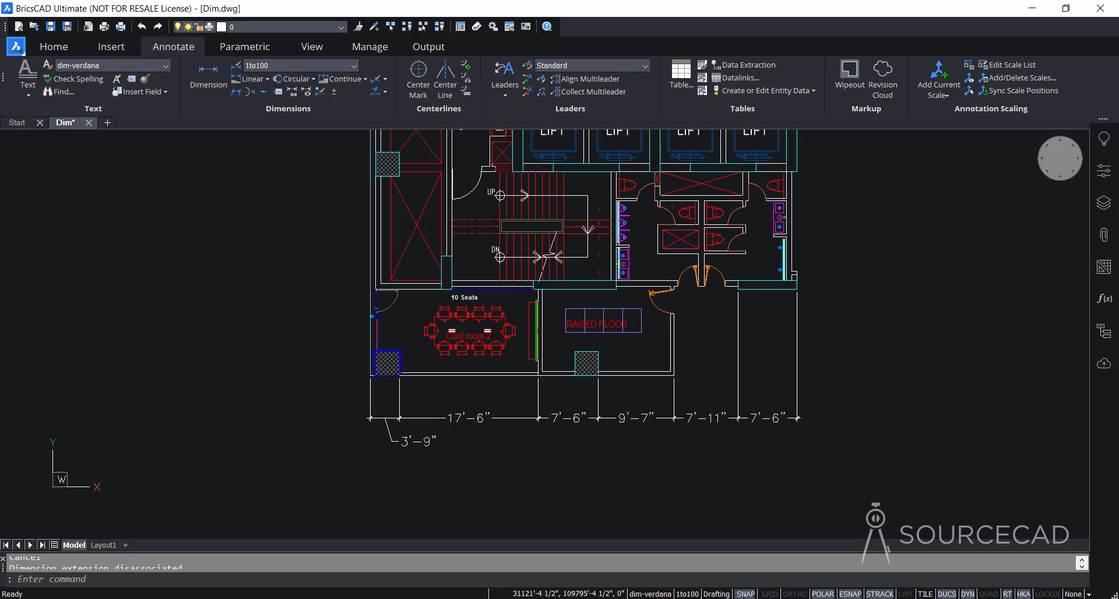
Set the overall dimension scale to 0.05 in the drawing's dimension fit settings
click(493, 27)
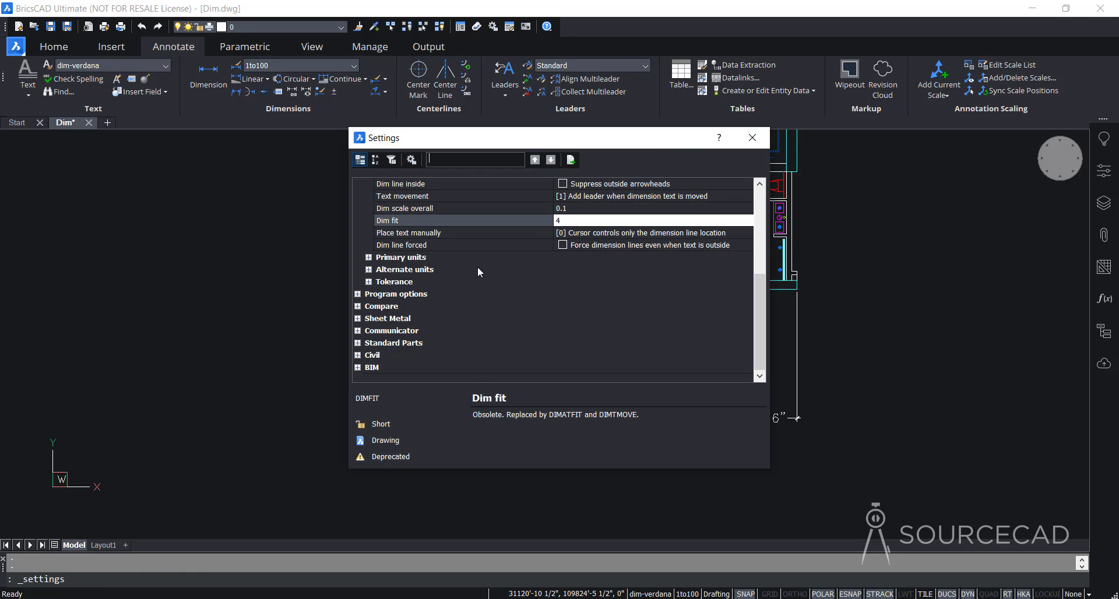
scroll(477, 267, up, 5)
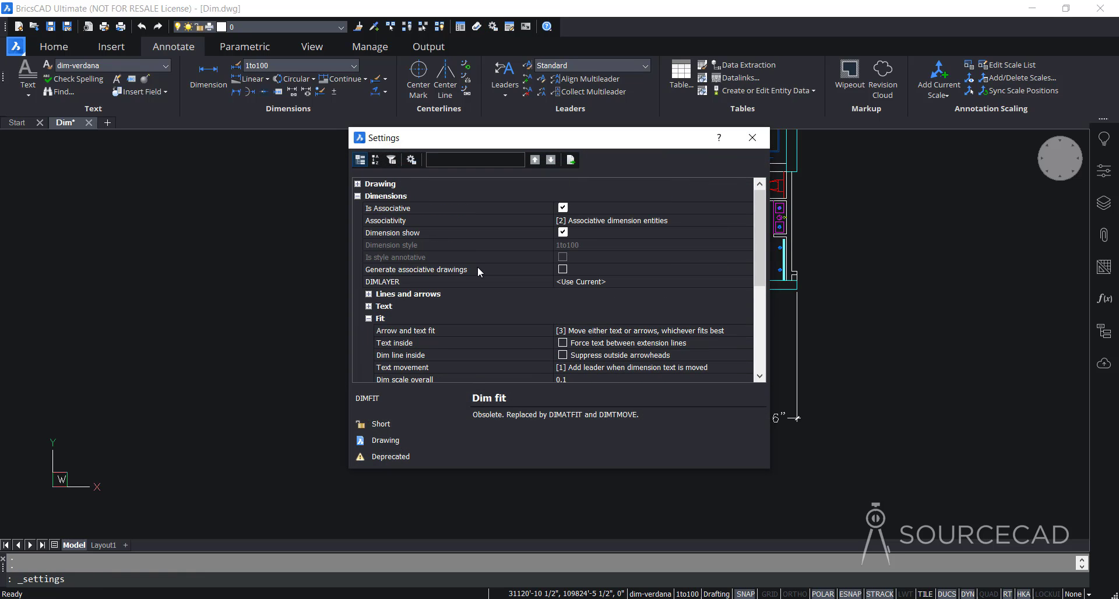
click(357, 197)
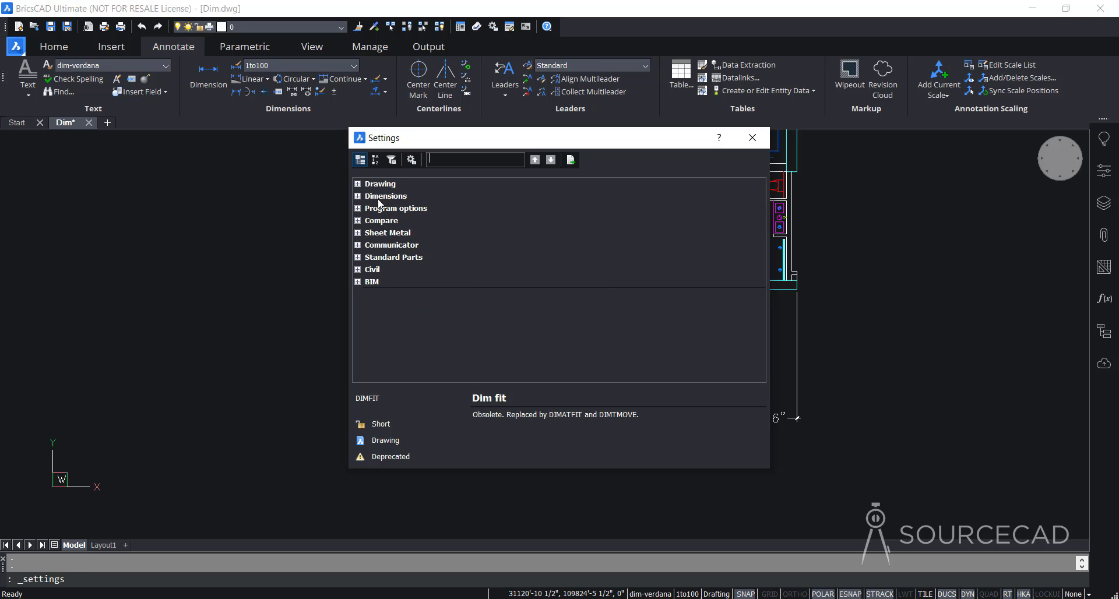
click(357, 197)
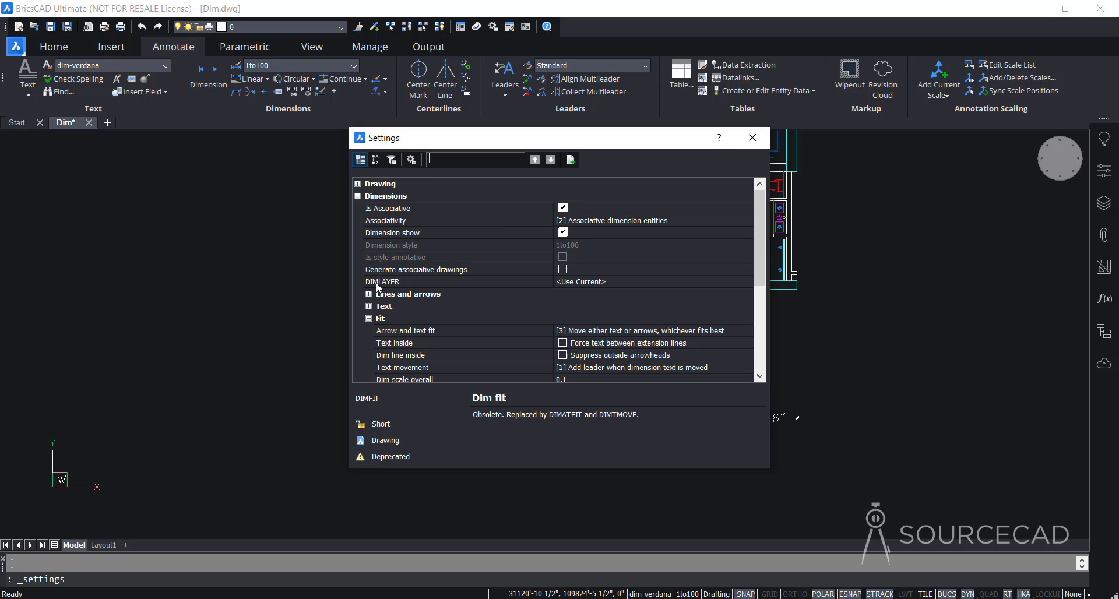
click(368, 318)
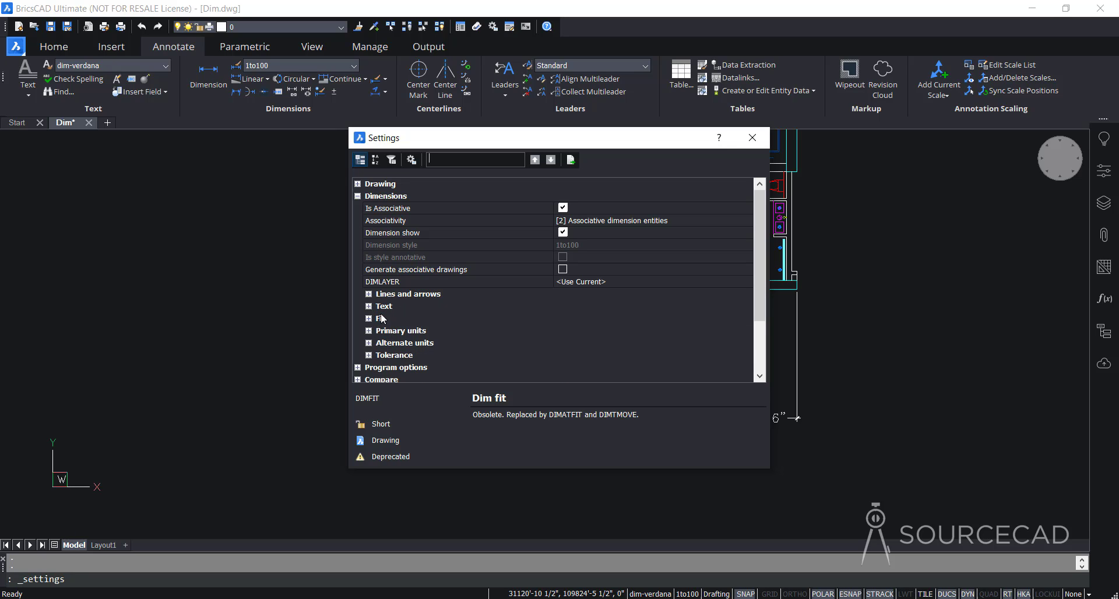
click(382, 318)
click(368, 318)
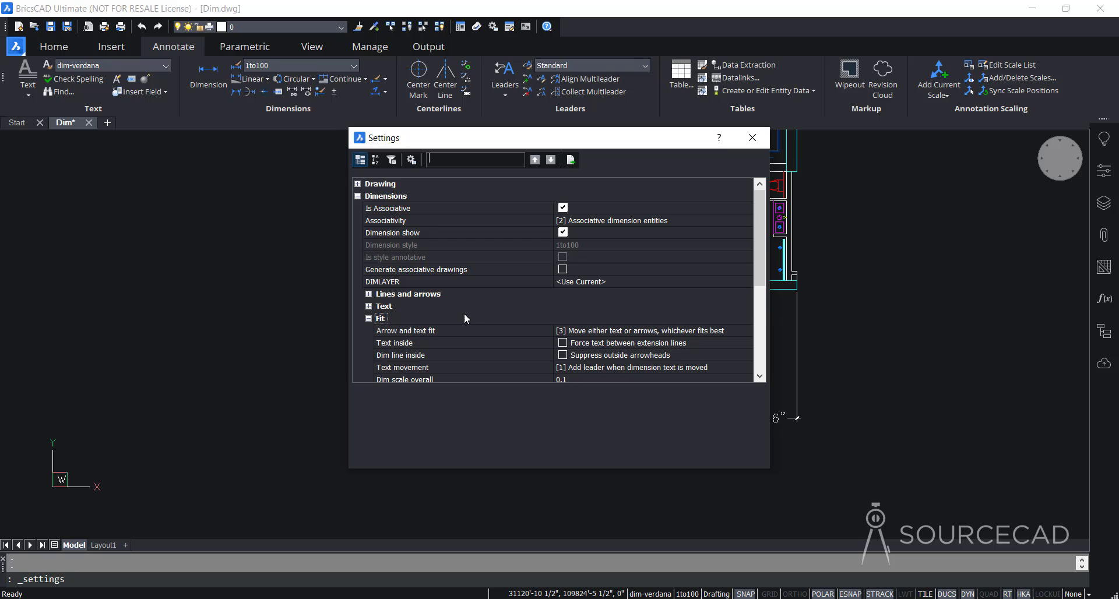
scroll(386, 312, down, 2)
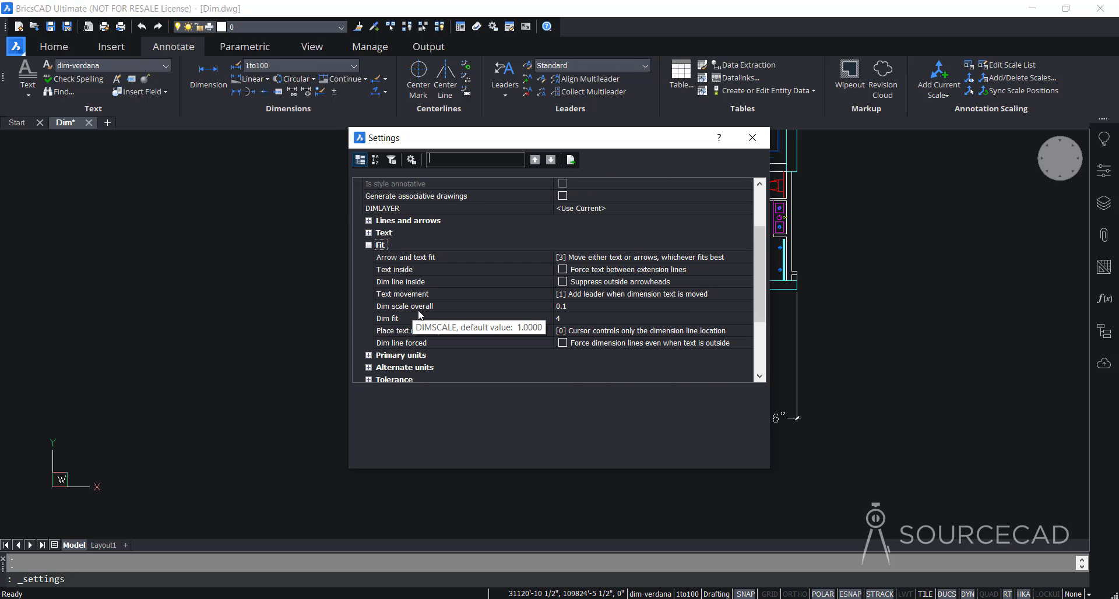
click(572, 305)
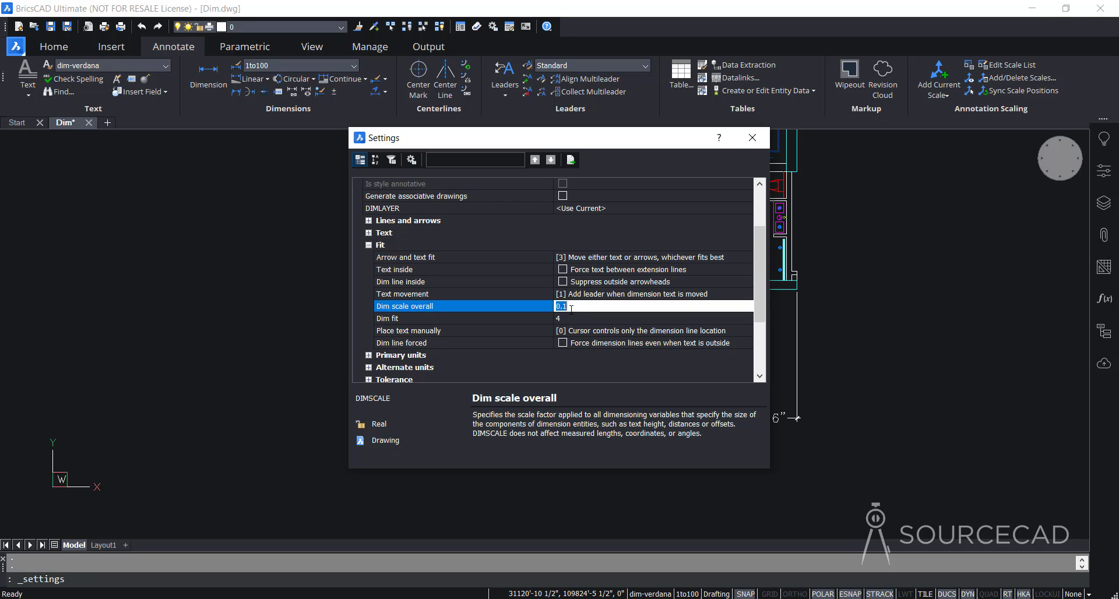
text(0.05)
click(571, 318)
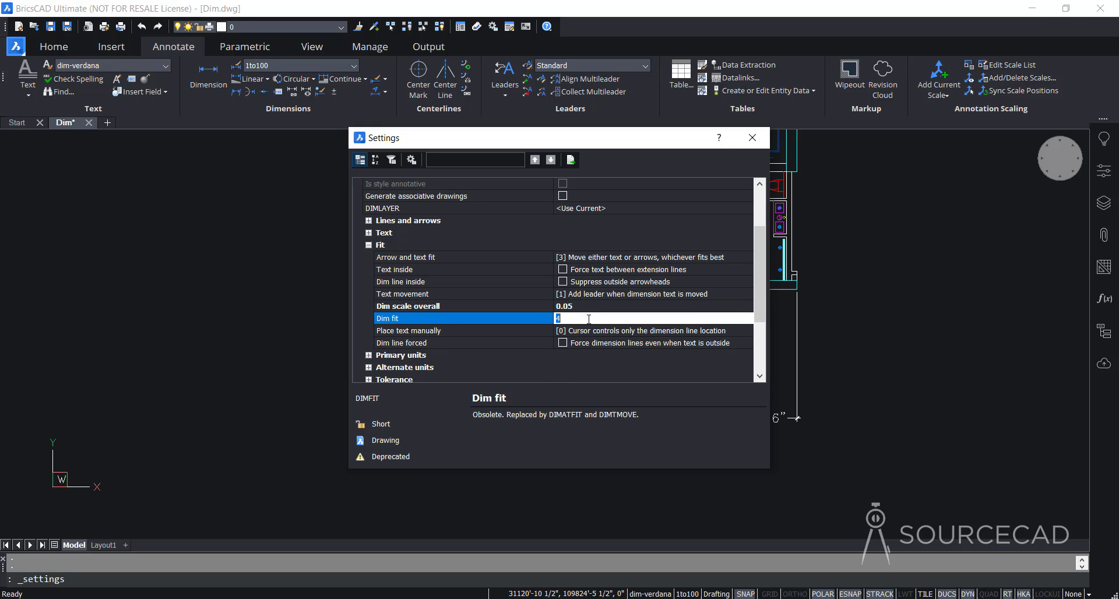
click(368, 245)
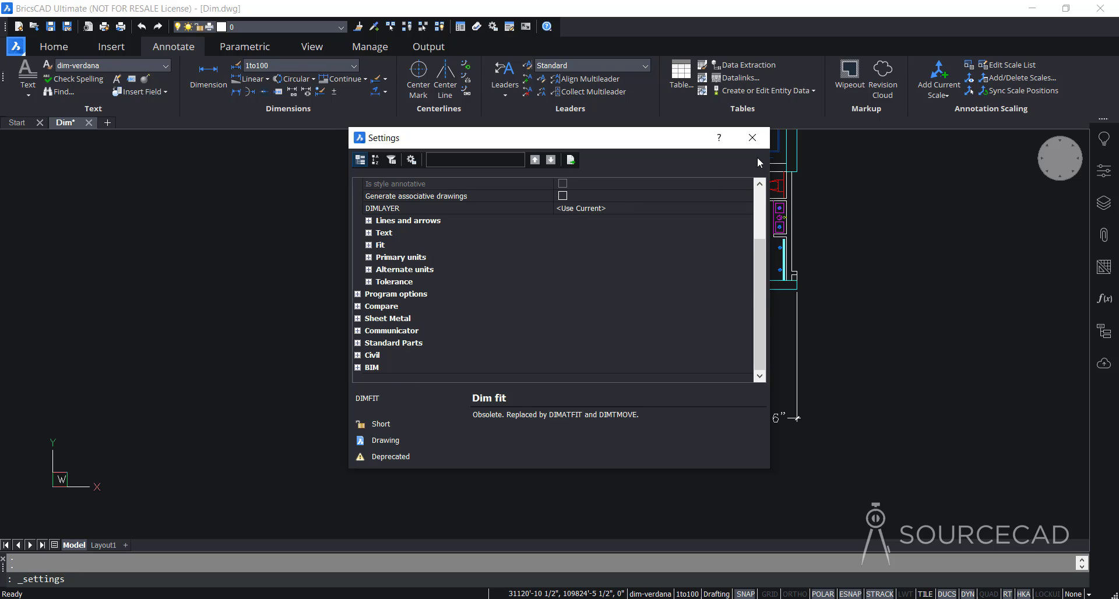
click(752, 139)
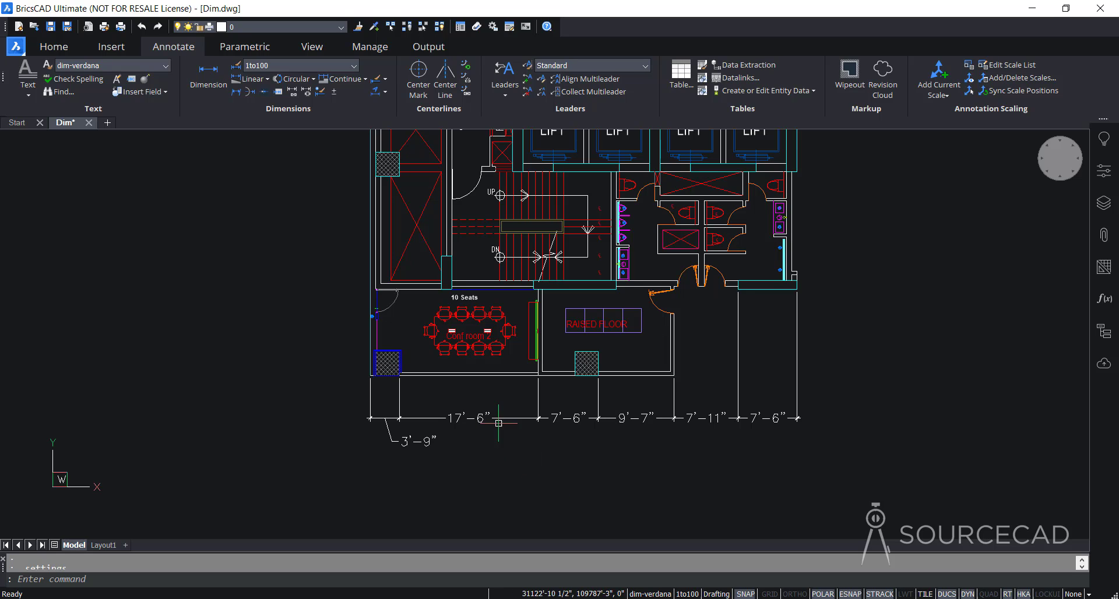
Delete the whole chain of dimensions below the floor plan
click(838, 469)
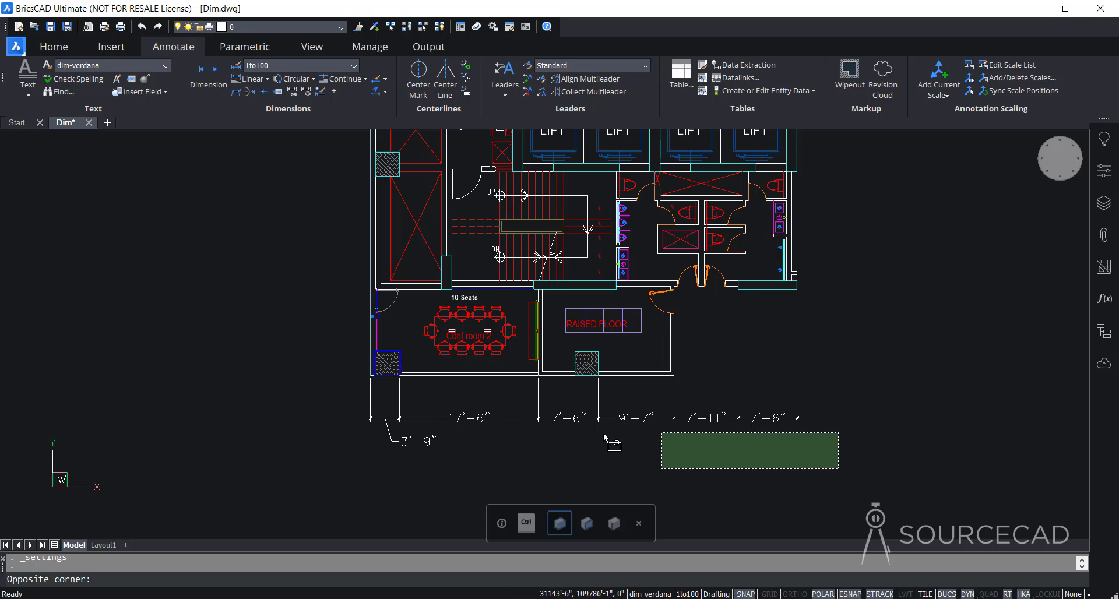
click(363, 412)
key(Delete)
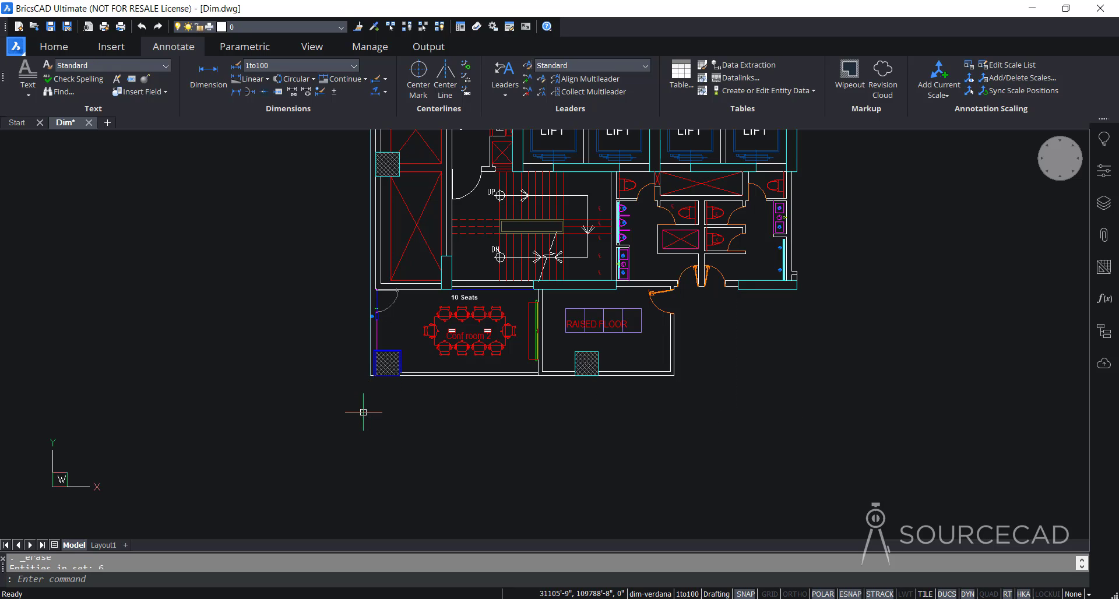
Dimension the hatched corner column's far edge from the building's outer lower-left corner, with the dimension line close below the wall
click(208, 84)
click(367, 376)
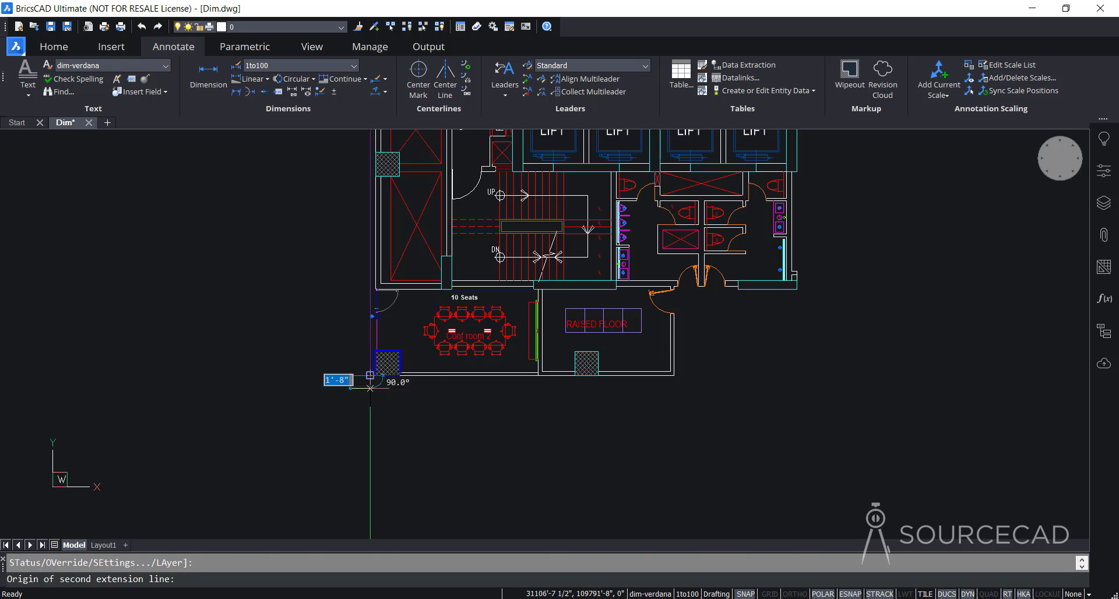
click(399, 376)
click(400, 401)
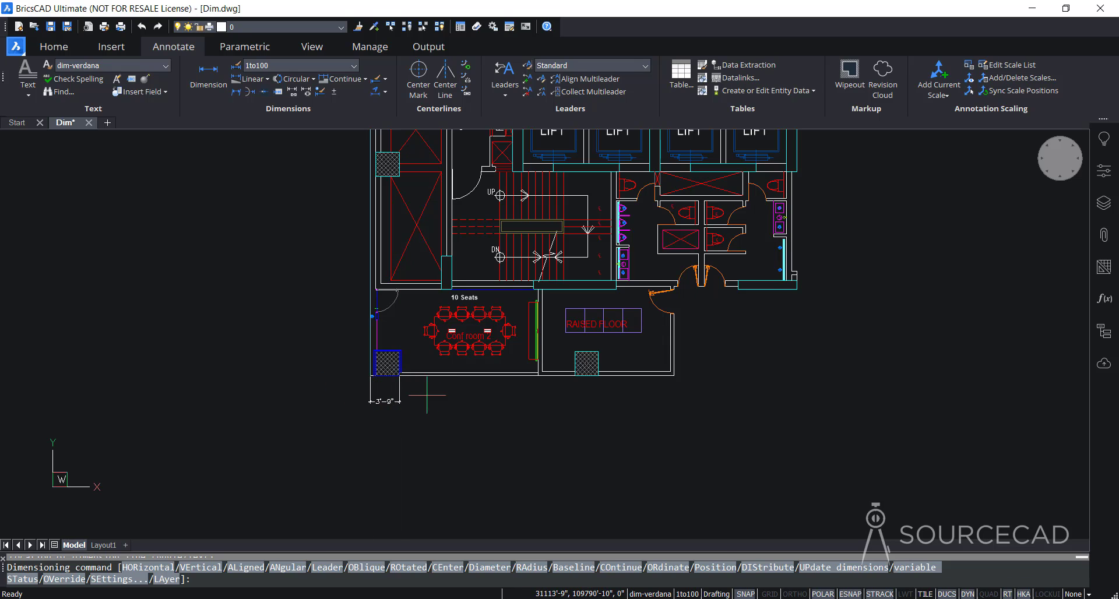
Continue the new dimension to the room partition, second column, outer corner, door jamb and the far end of the cyan wall
click(344, 78)
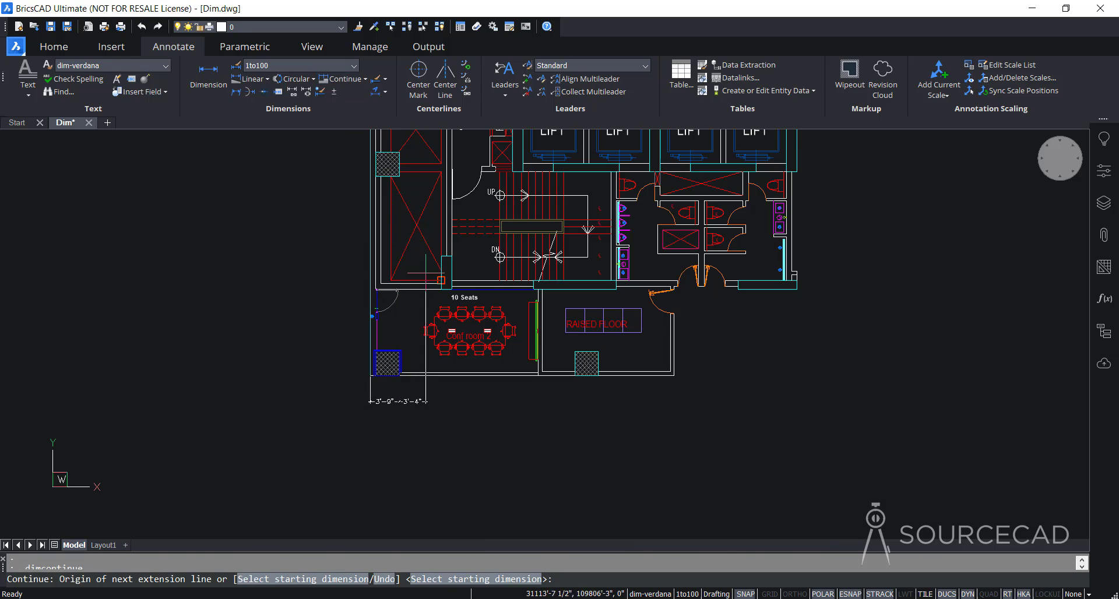
click(538, 375)
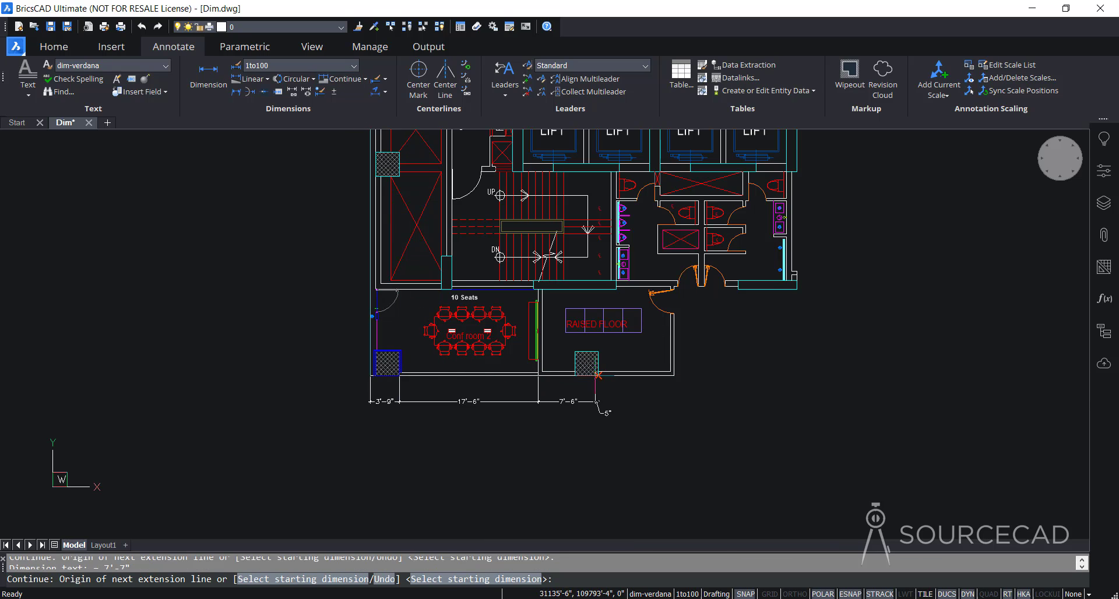
click(674, 375)
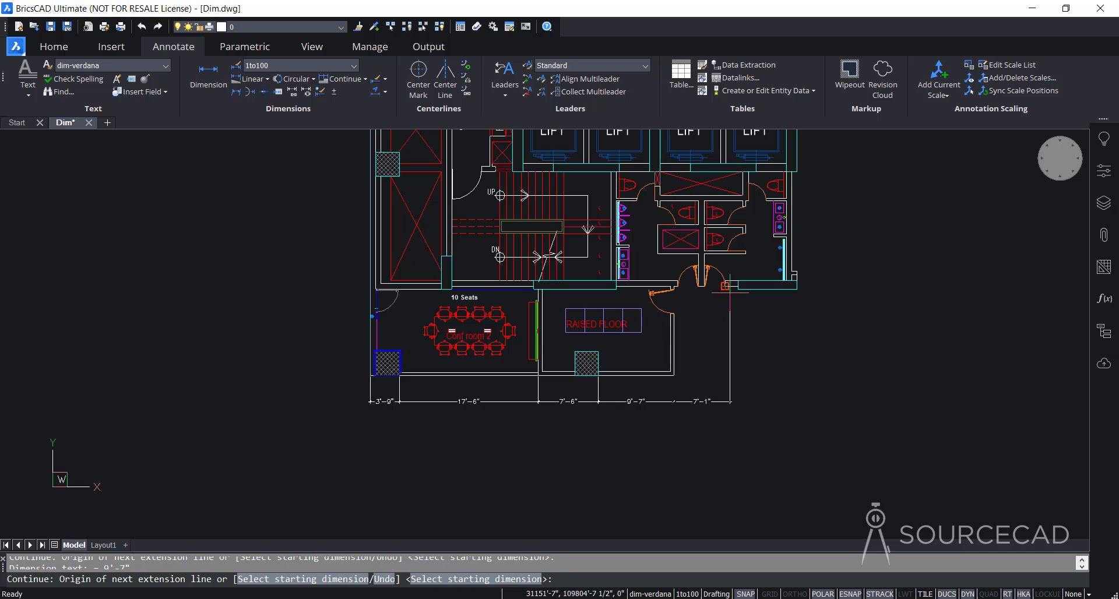
click(727, 287)
click(796, 281)
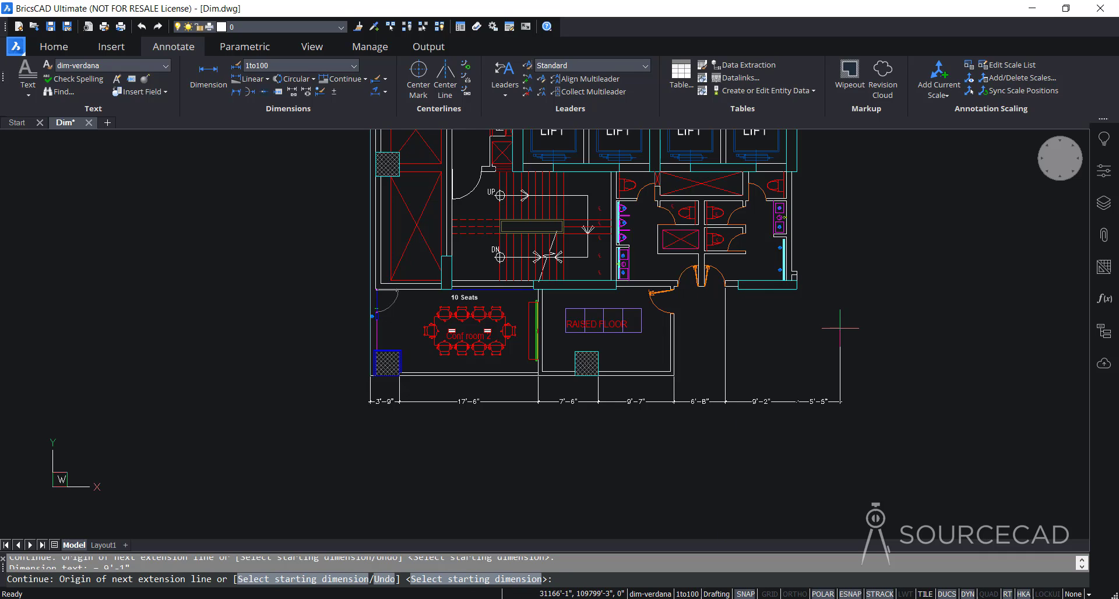
key(Return)
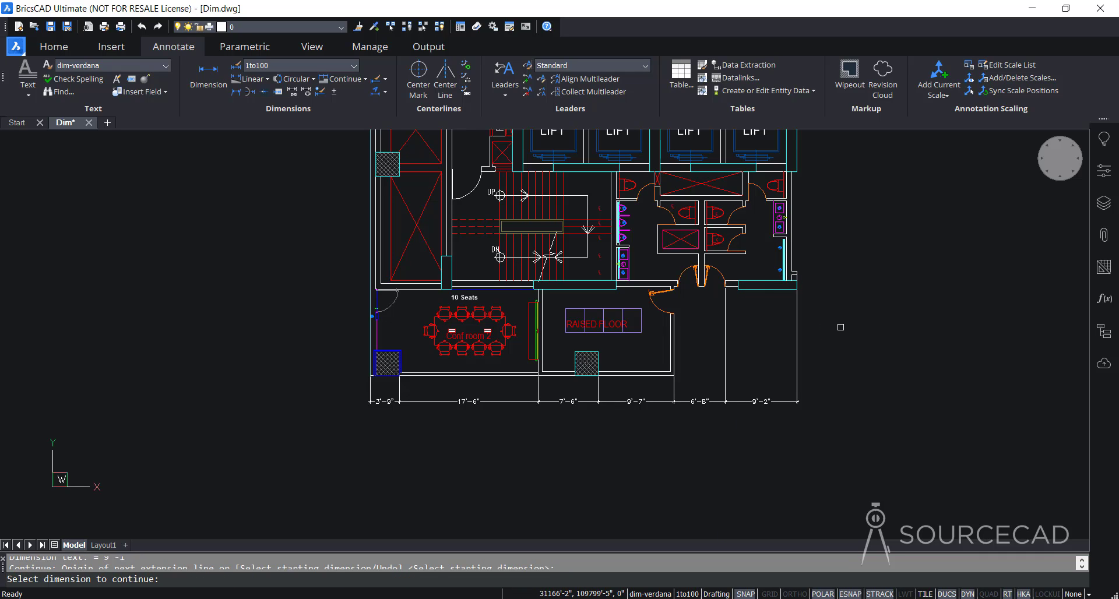
Delete the whole chain of continued dimensions below the floor plan
key(Escape)
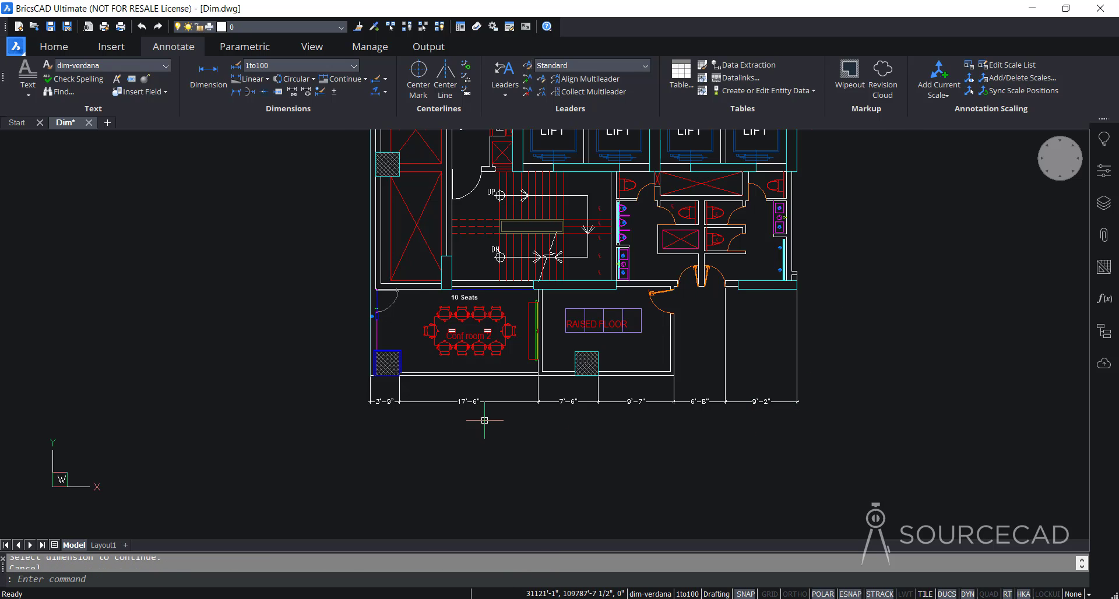
scroll(485, 420, up, 1)
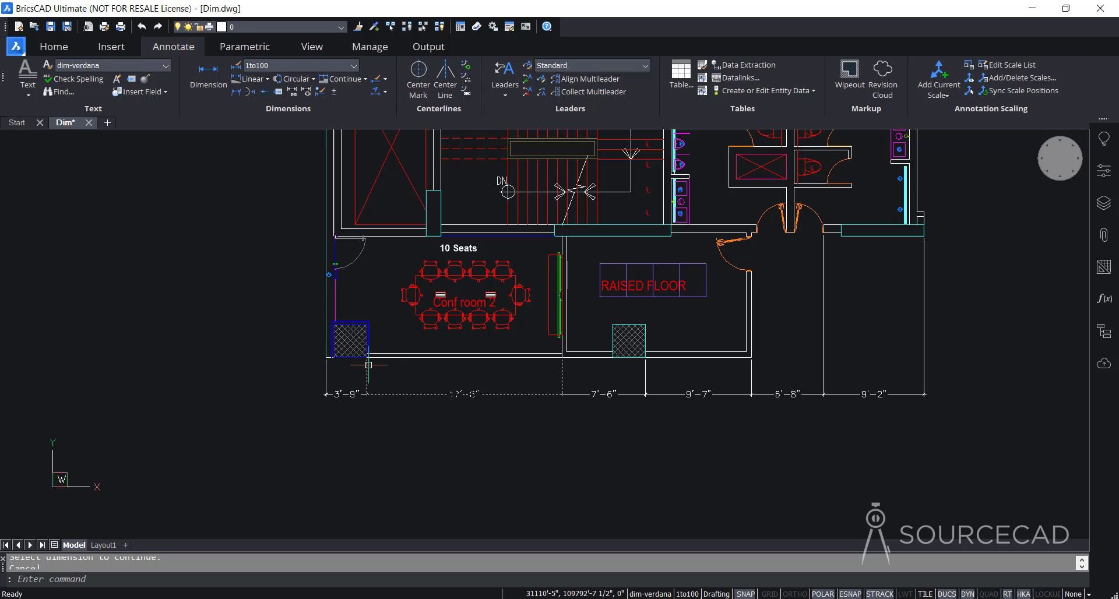
mouse_move(384, 358)
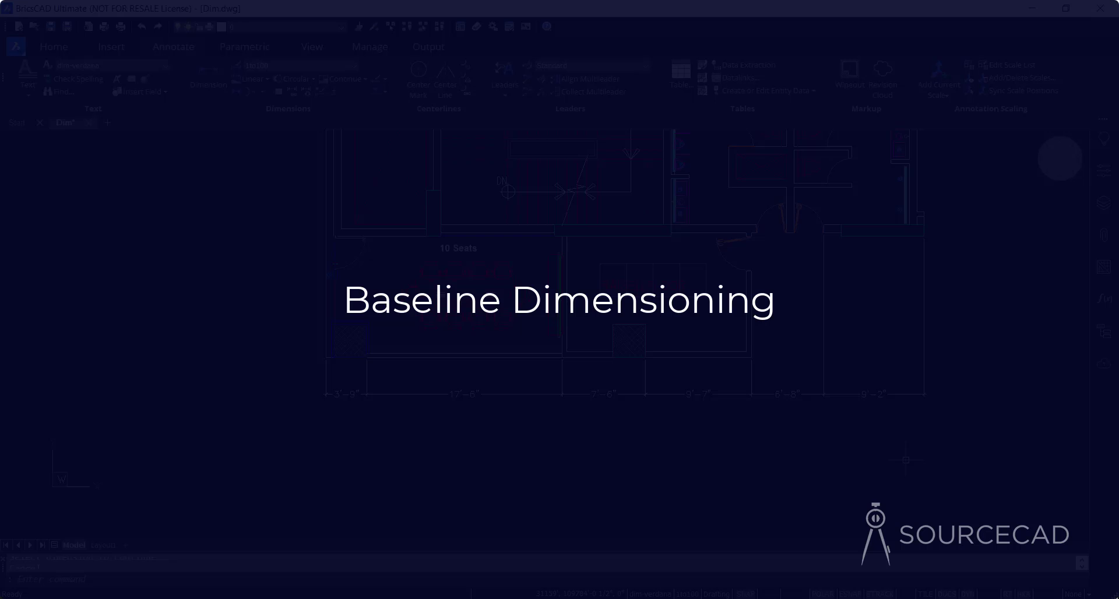
click(963, 444)
click(312, 384)
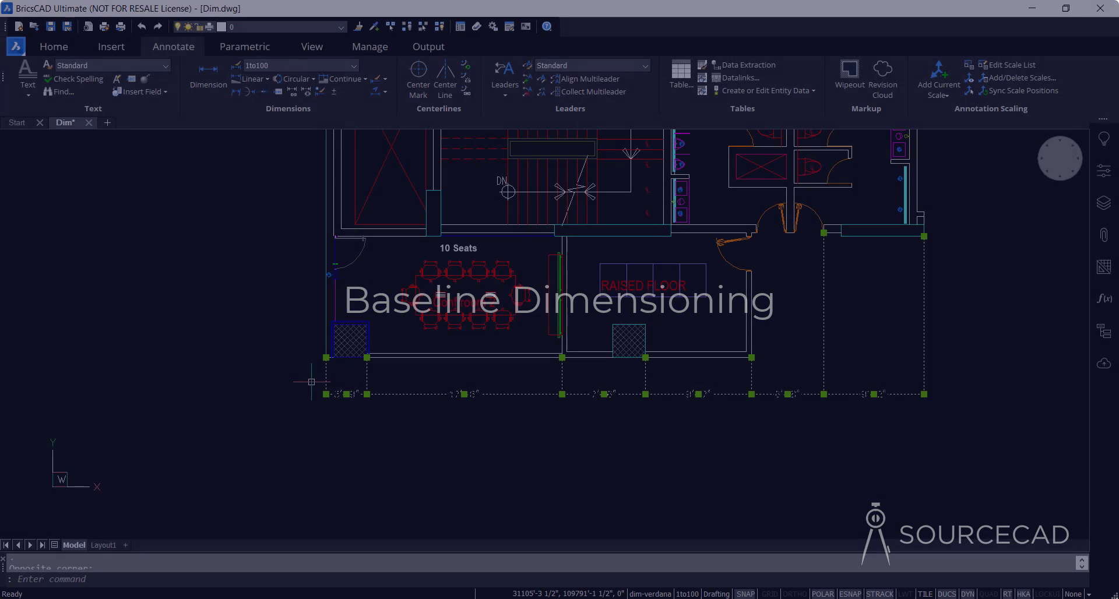
key(Delete)
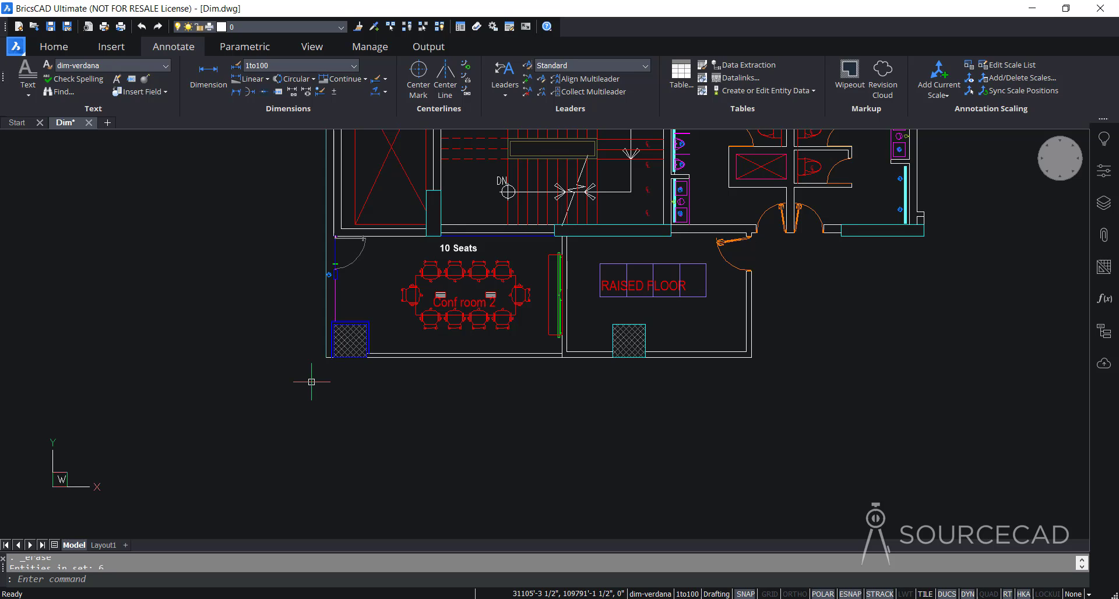
Dimension from the building's outer lower-left corner to the hatched corner column's far edge, with the dimension line below the wall
click(208, 84)
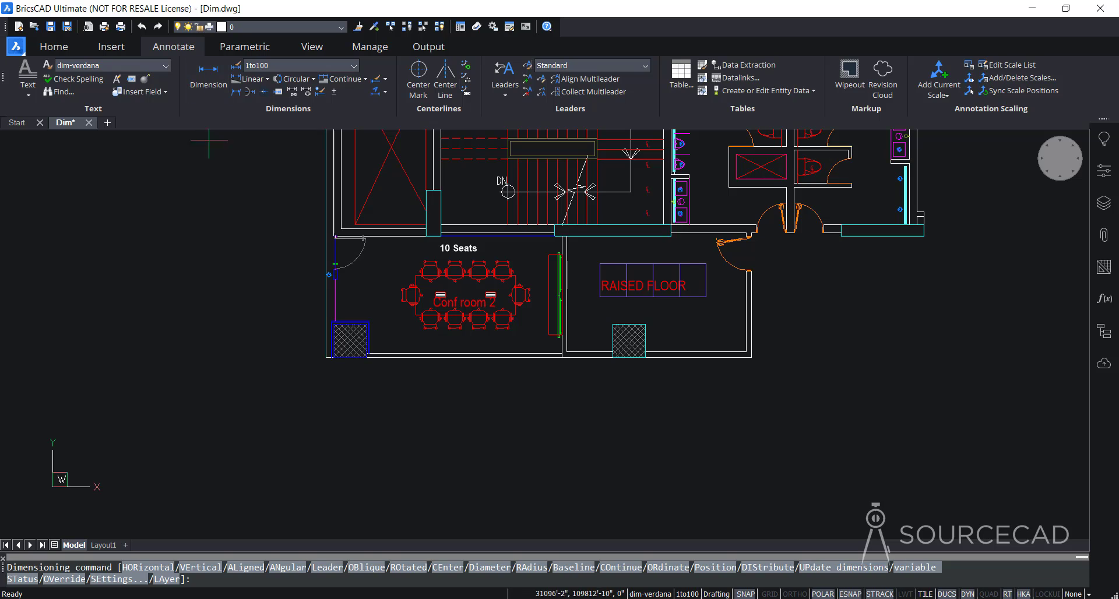
click(325, 357)
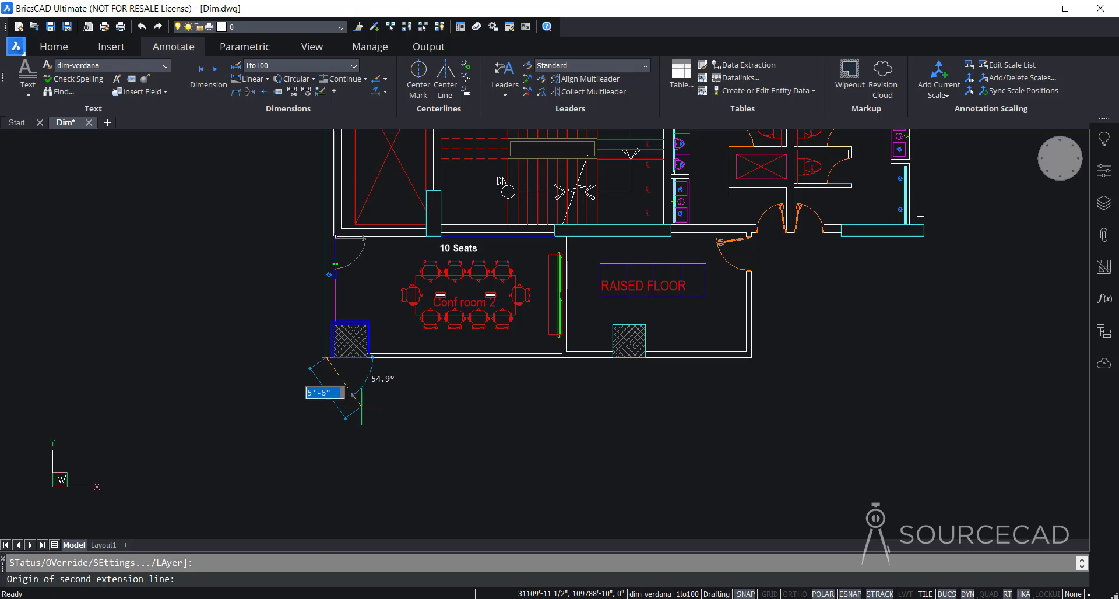
click(368, 356)
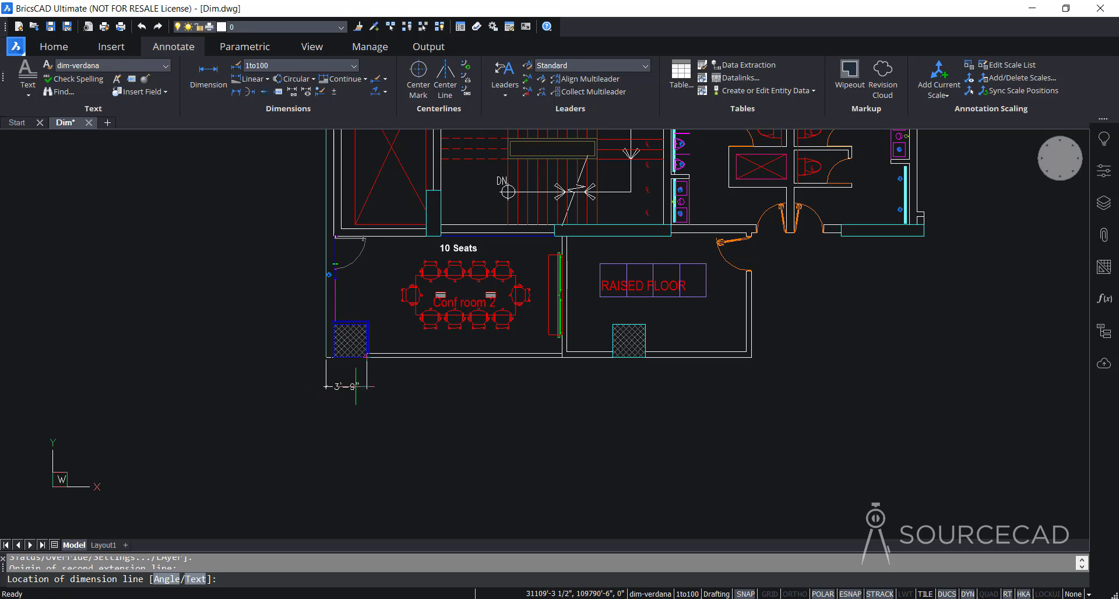
click(355, 401)
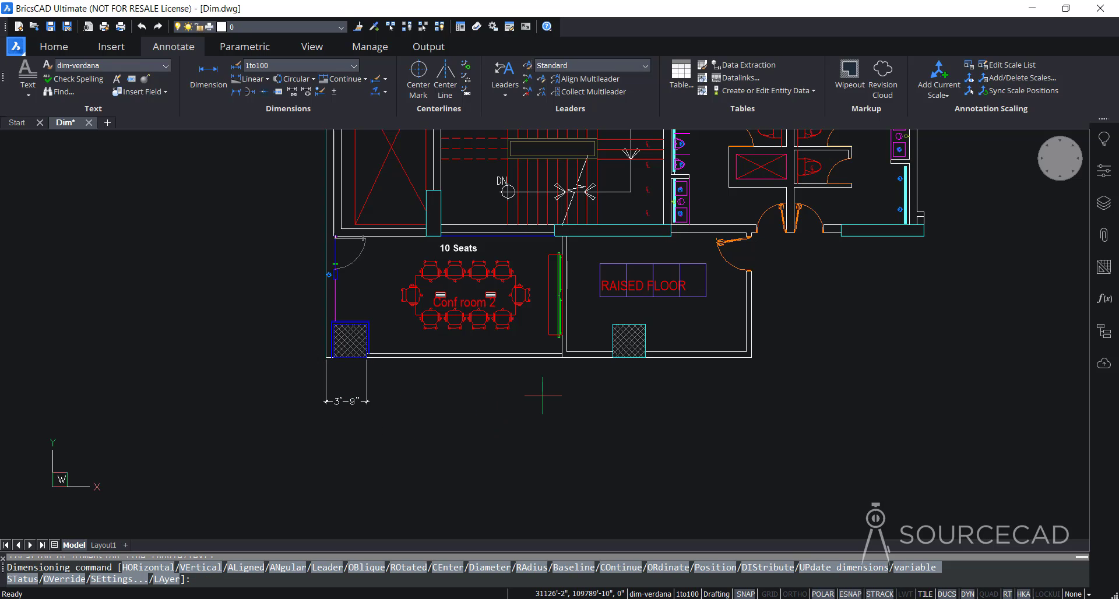
key(Escape)
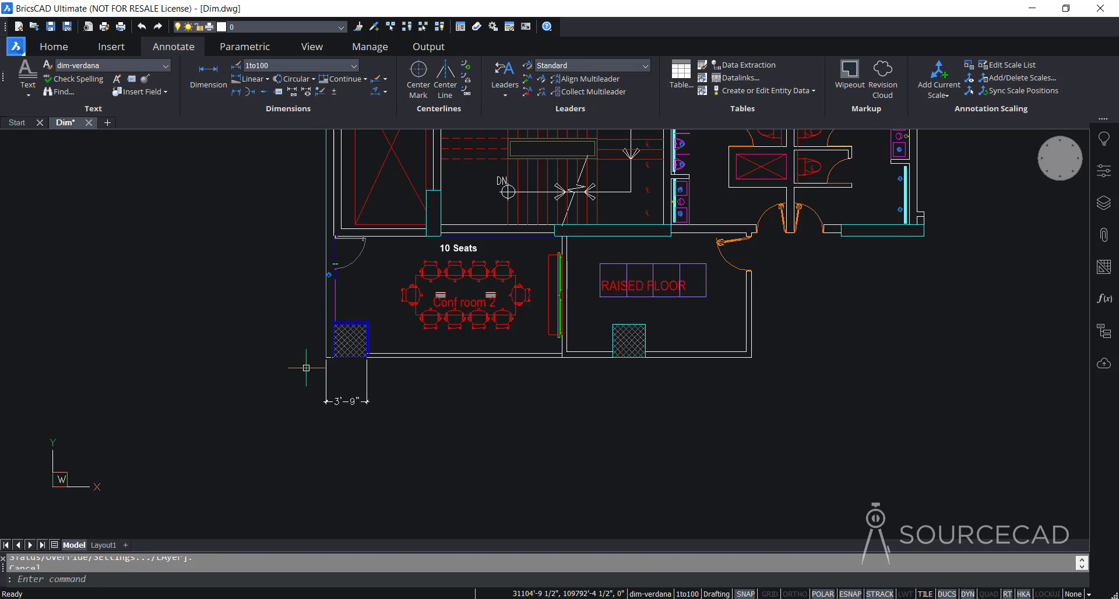
Add baseline dimensions from the column dimension to the room partition, second column, outer corner and far end of the cyan wall
click(365, 78)
click(364, 122)
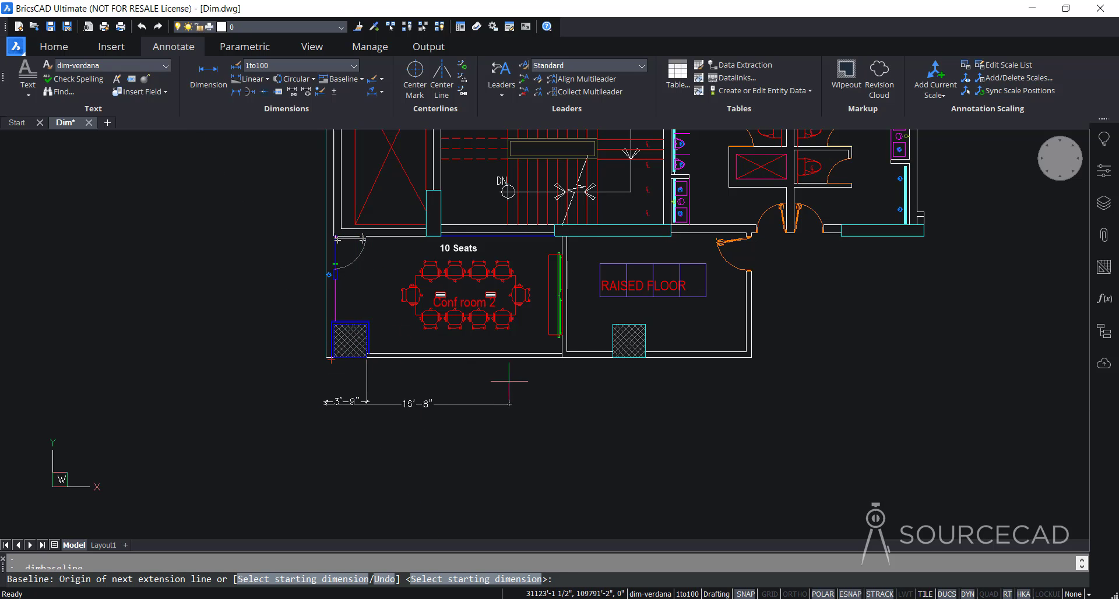
click(562, 357)
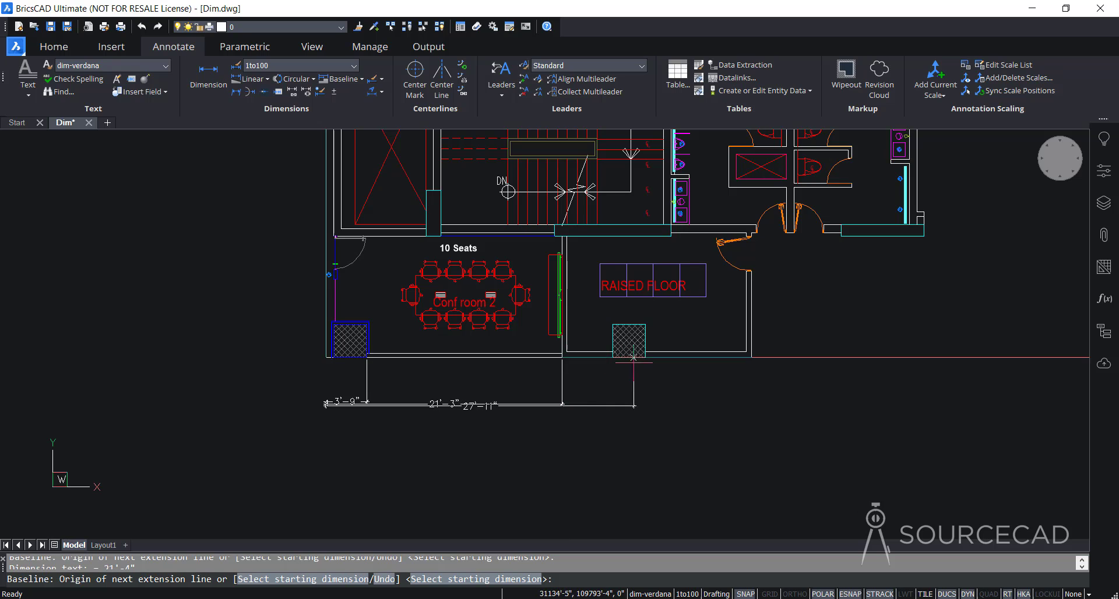
click(645, 358)
click(751, 357)
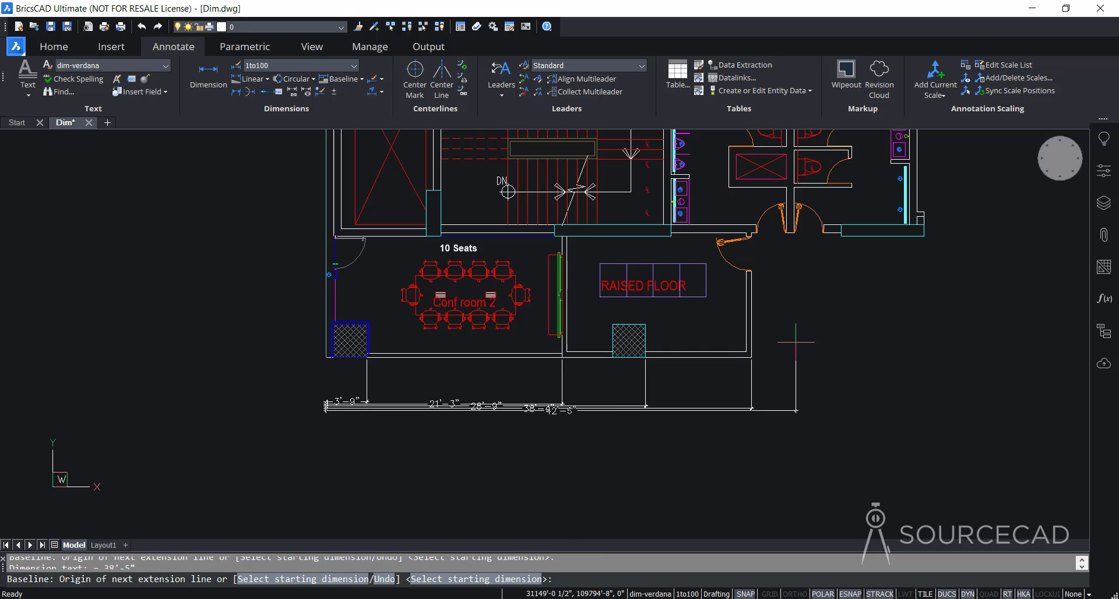
click(924, 235)
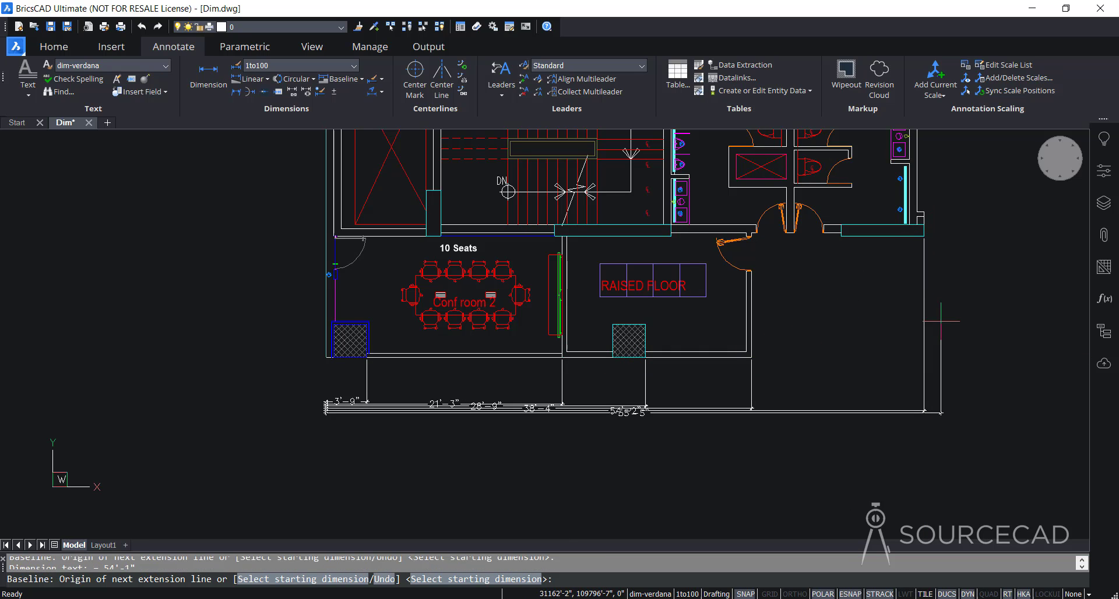
key(Escape)
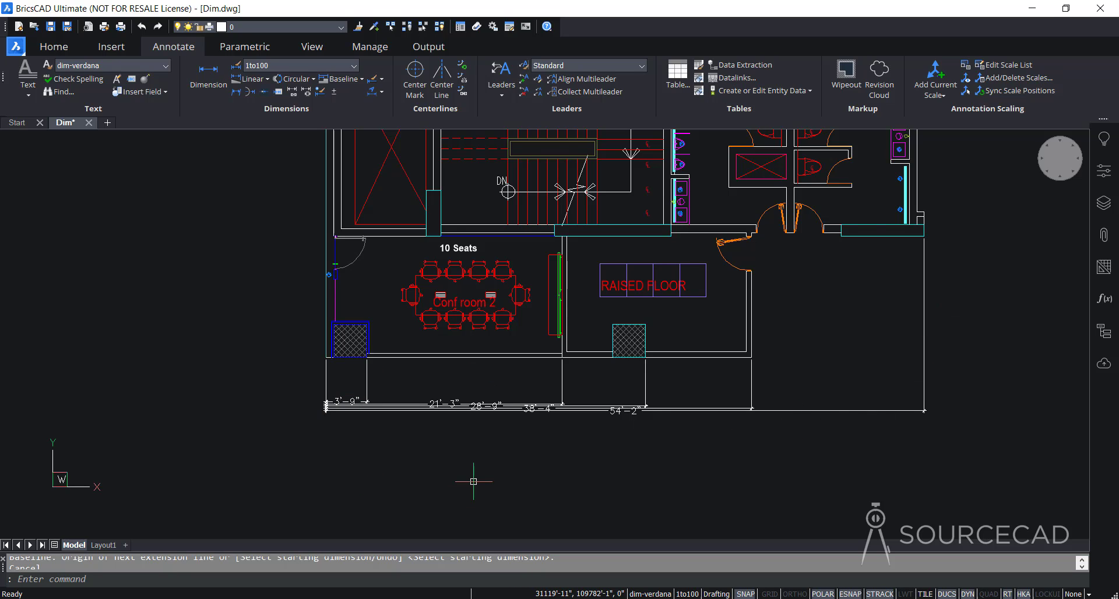
Set the dimension baseline spacing to 20' in the drawing's dimension lines and arrows settings
scroll(472, 409, up, 5)
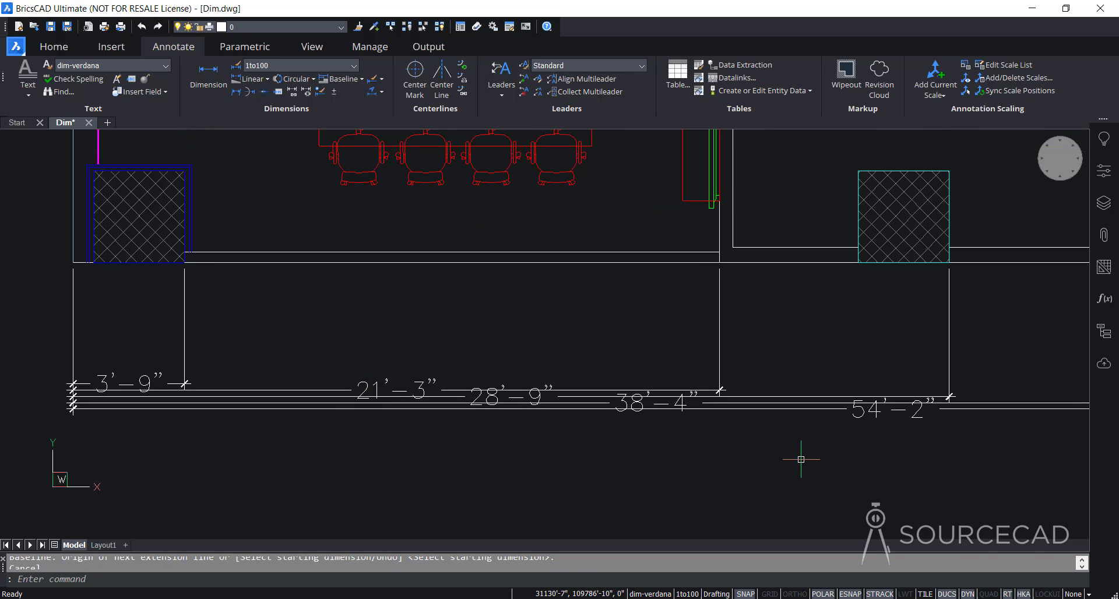
scroll(796, 458, down, 3)
middle_drag(810, 471, 582, 493)
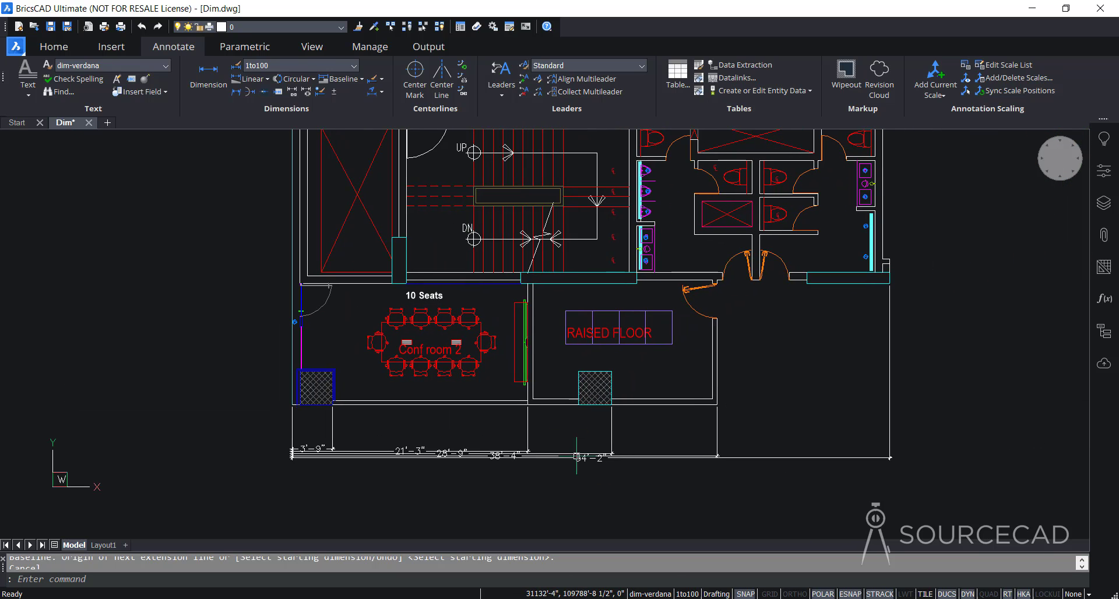
click(491, 27)
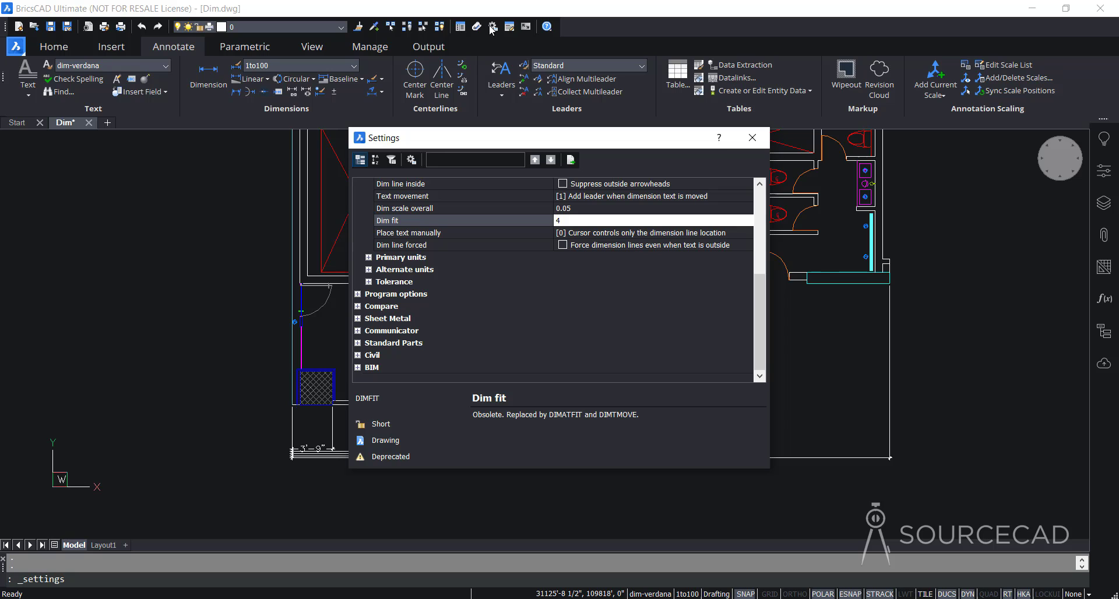
scroll(463, 257, up, 2)
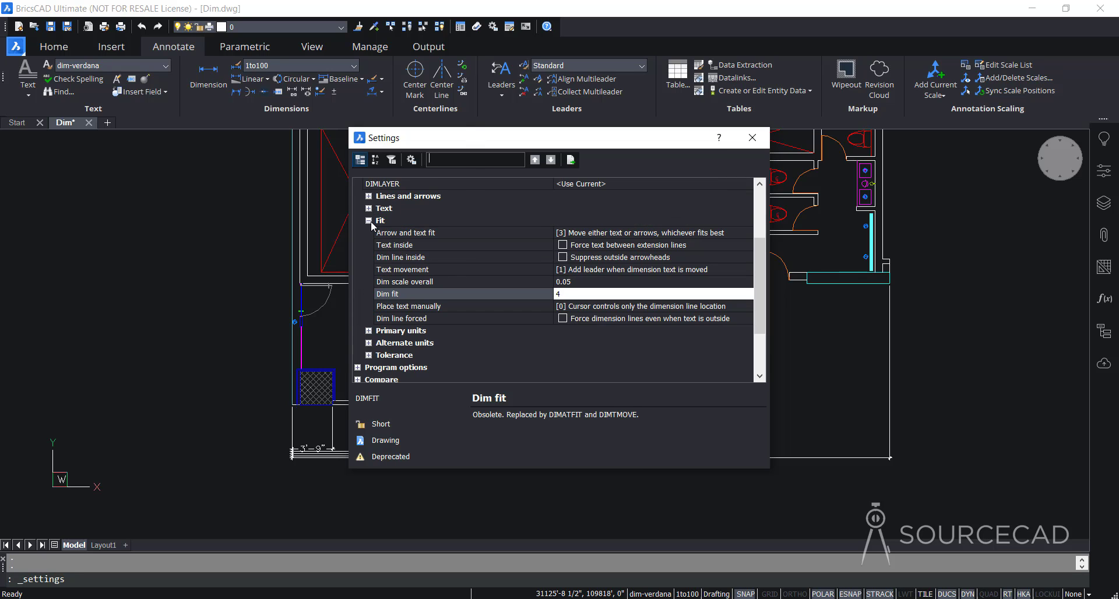
click(368, 244)
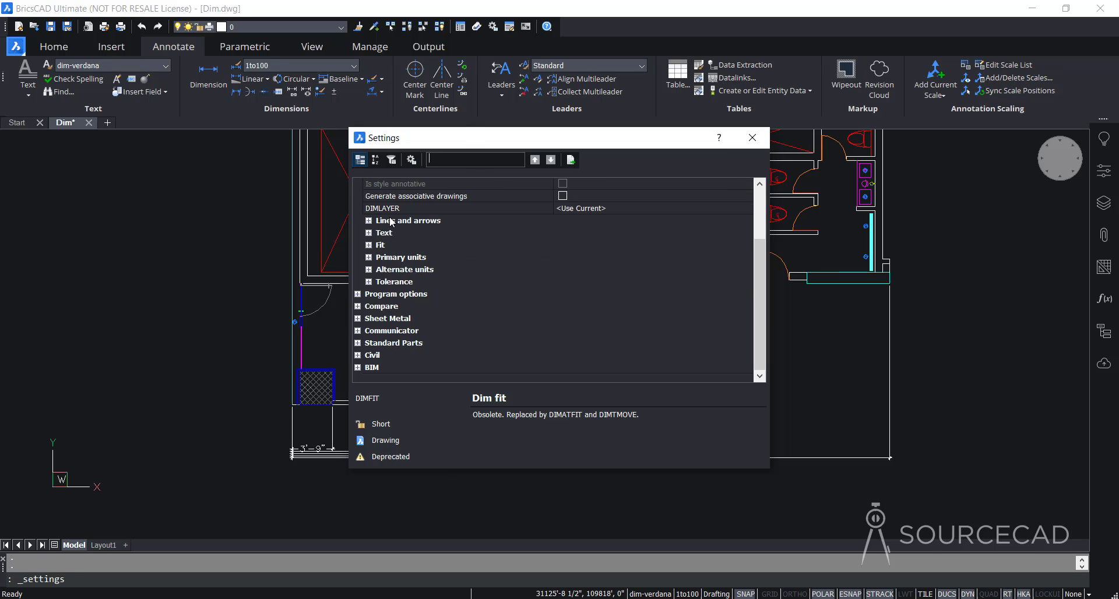
click(368, 221)
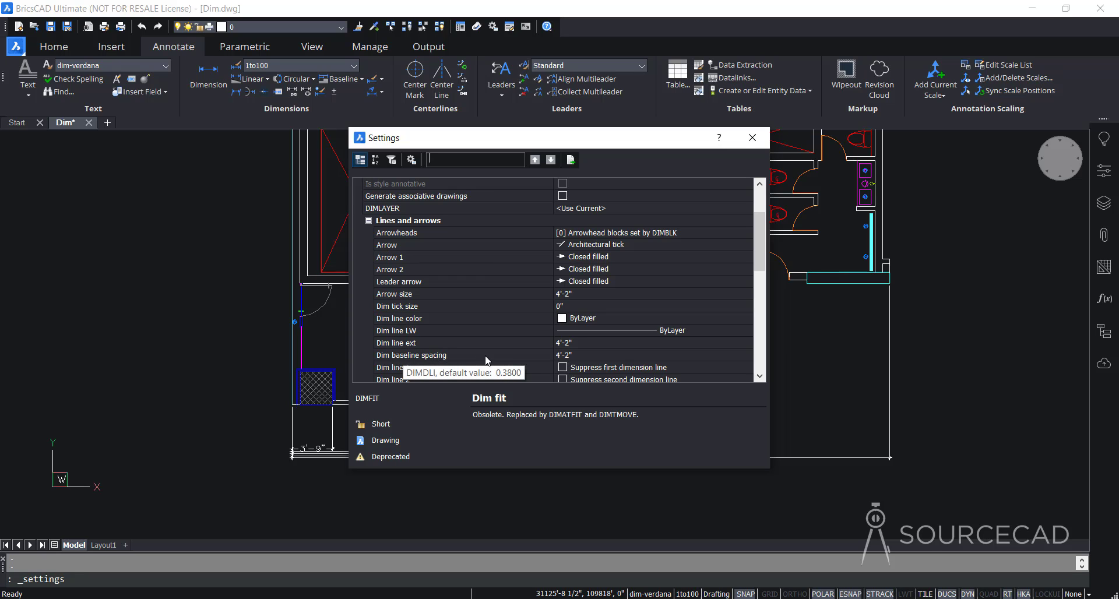
click(590, 355)
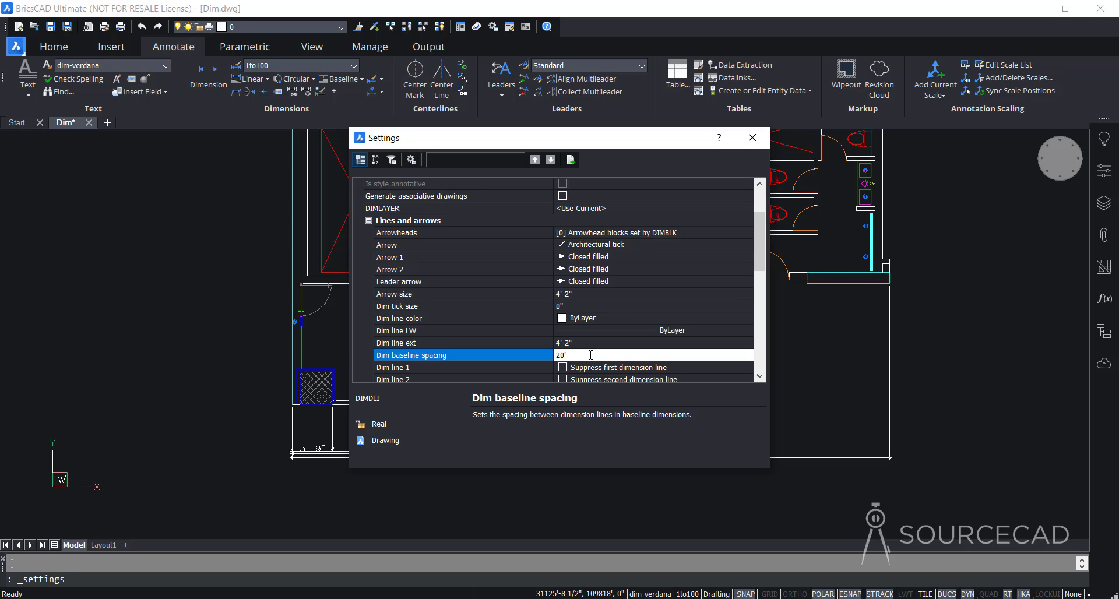
key(Return)
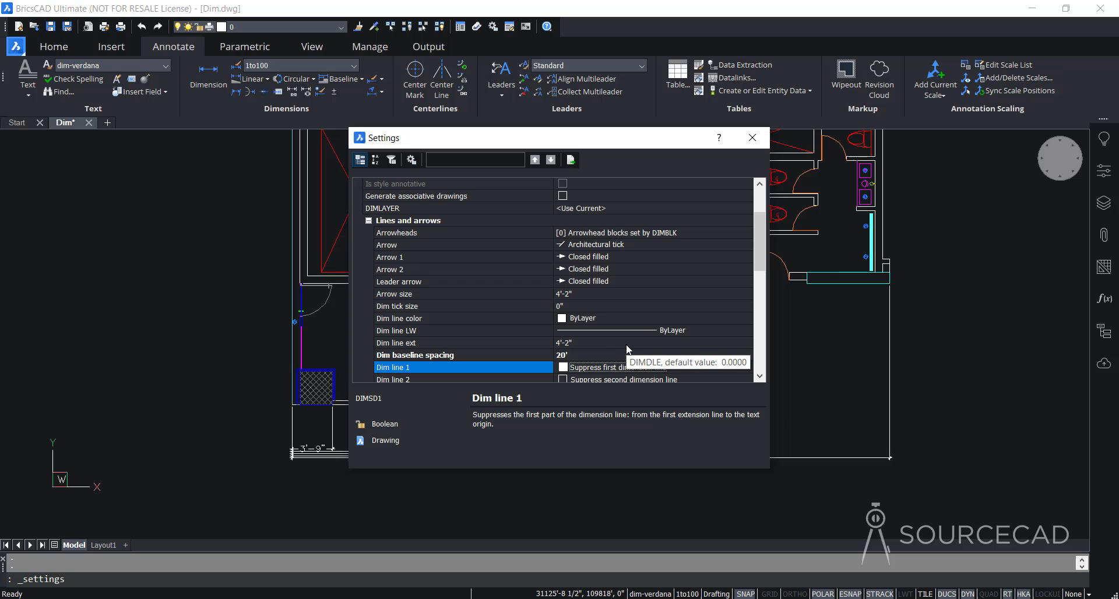
click(754, 138)
Delete the crowded baseline dimensions and the corner column dimension below the floor plan
click(659, 506)
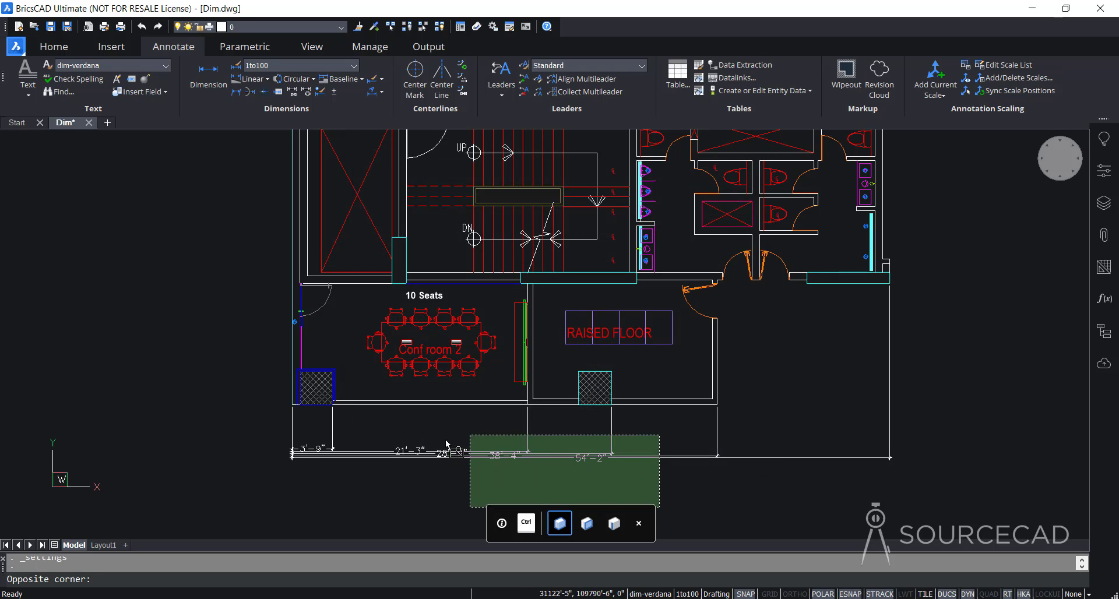
click(446, 444)
key(Delete)
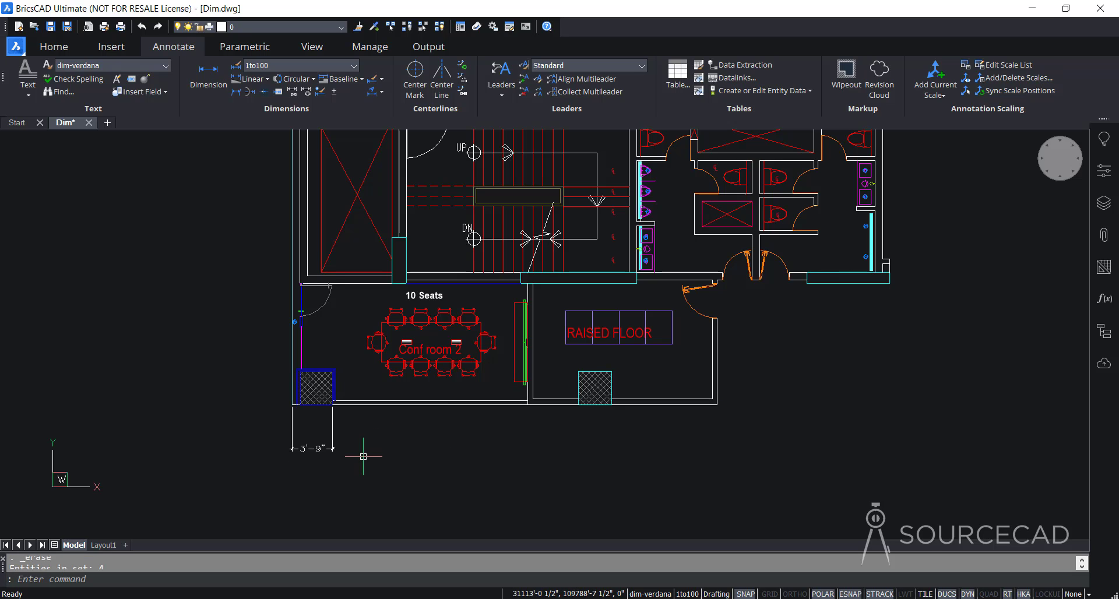
click(362, 457)
click(276, 422)
key(Delete)
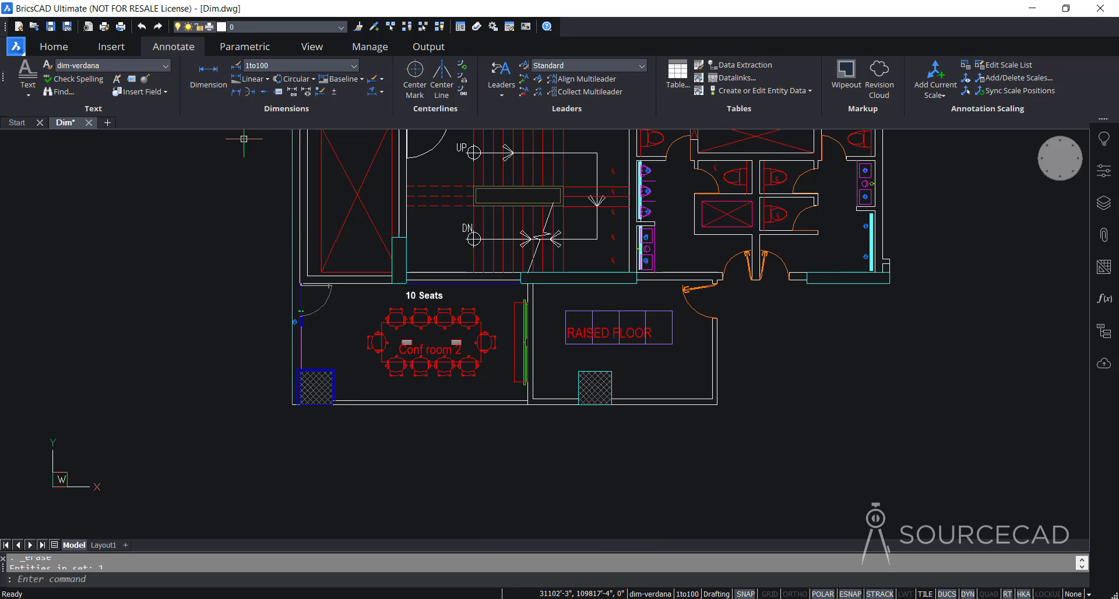
Dimension the hatched corner column's far edge from the building's outer lower-left corner again, placing the dimension line close below the wall
click(208, 75)
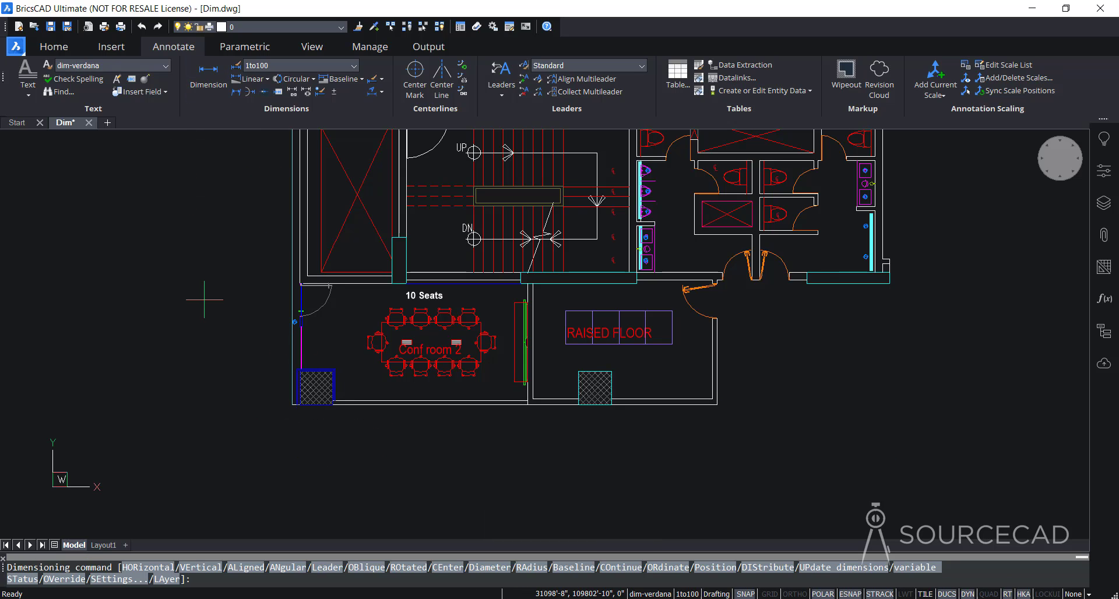
click(294, 402)
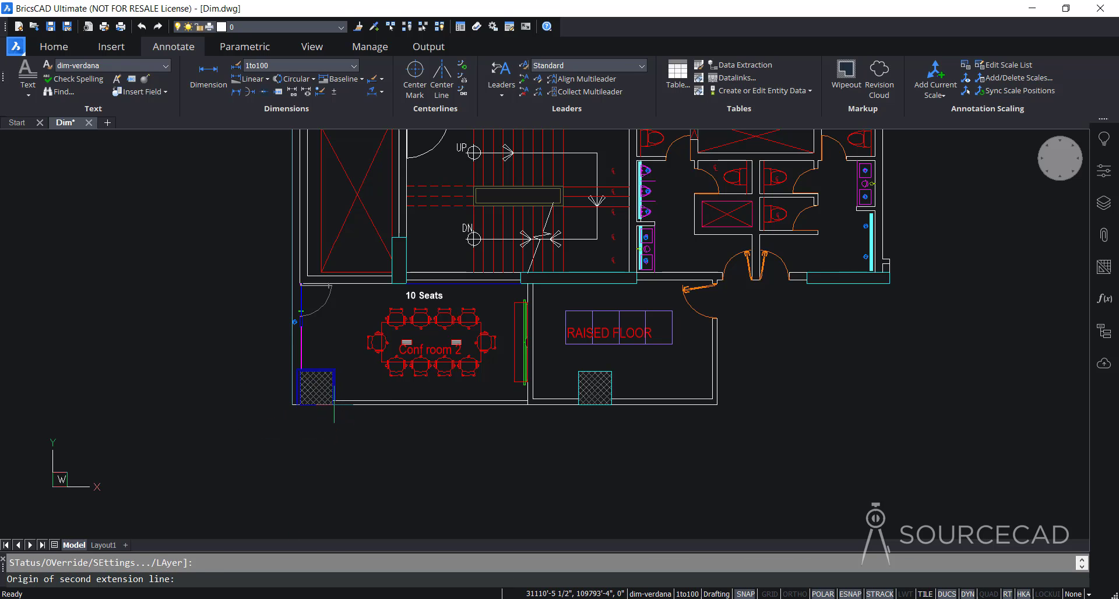
click(332, 402)
click(318, 437)
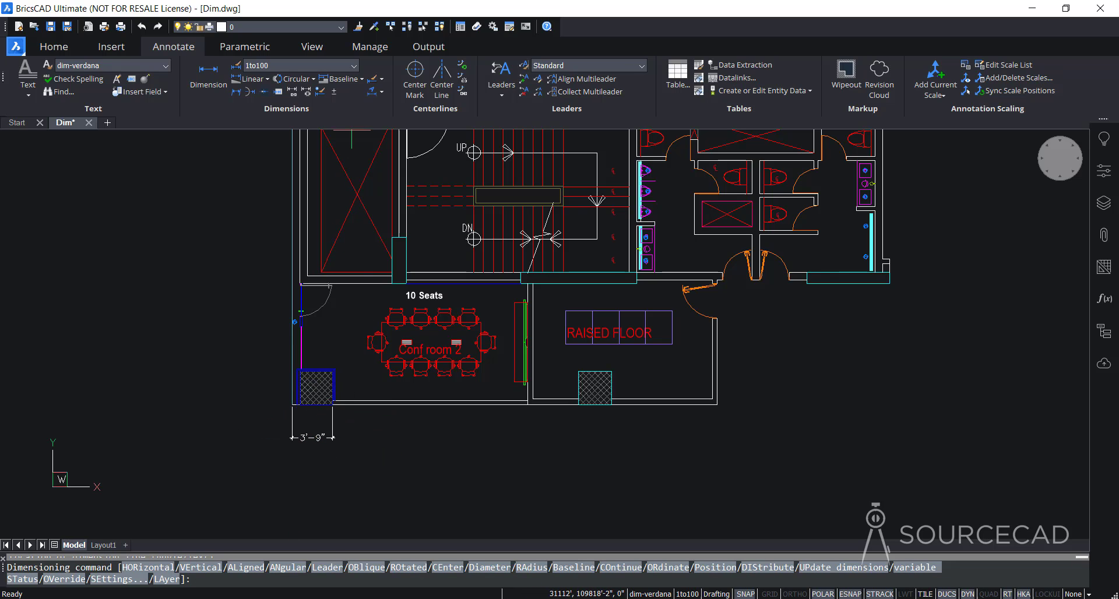
Add baseline dimensions to the room partition, second column, outer corner, door jamb and far end of the cyan wall
click(361, 79)
click(366, 121)
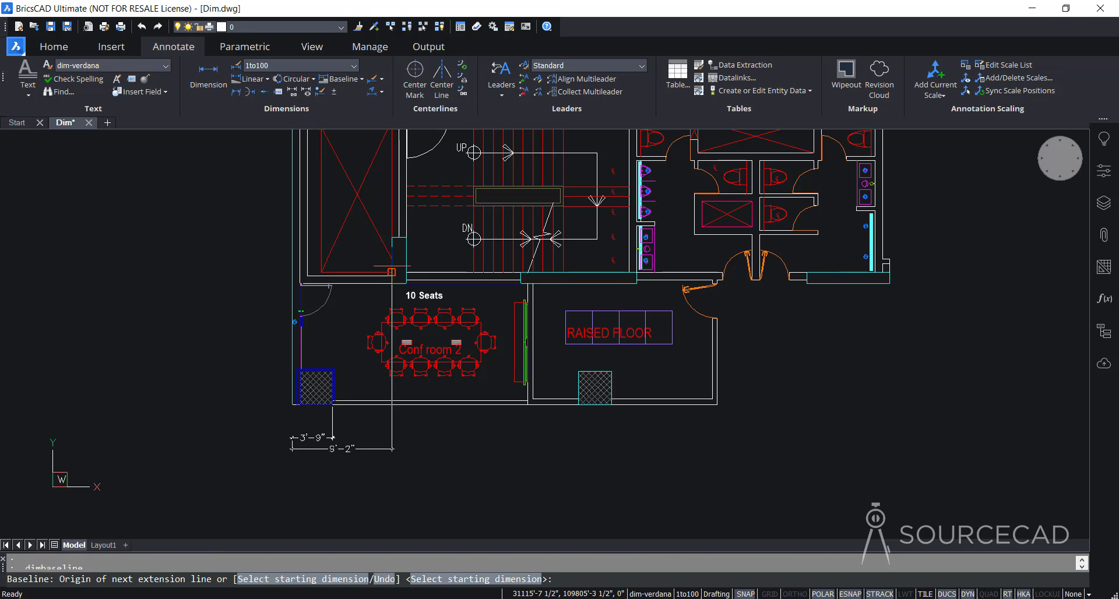
click(527, 403)
click(612, 403)
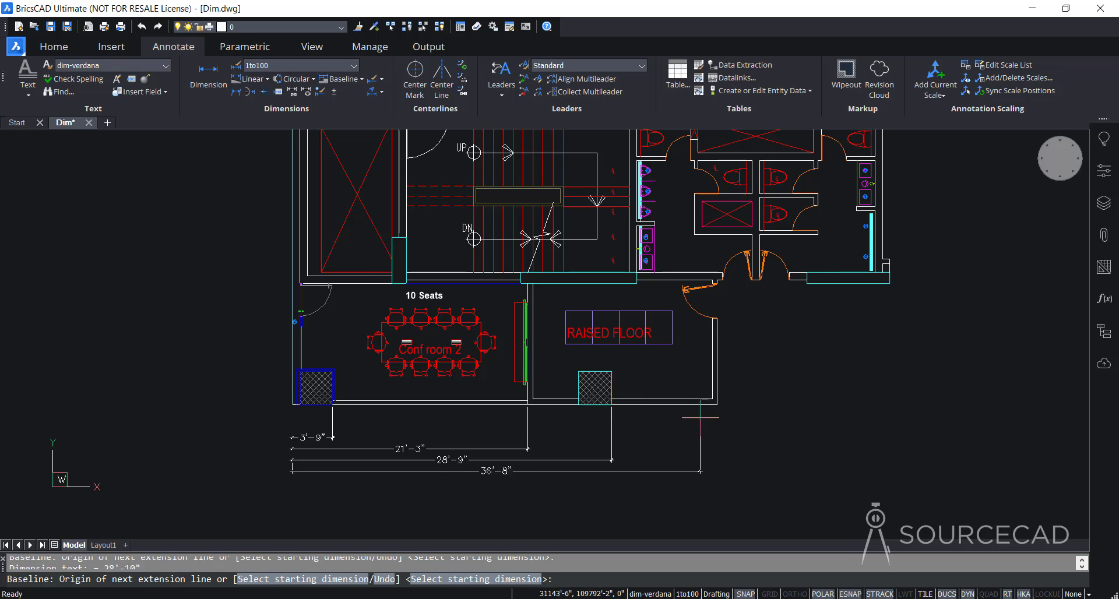
click(717, 404)
click(788, 279)
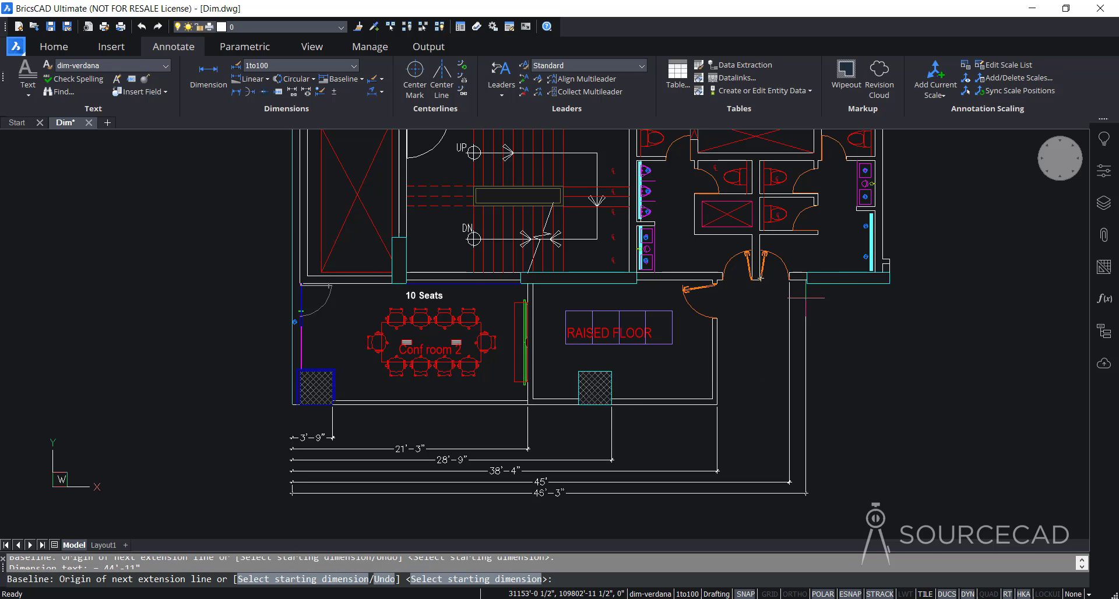
click(890, 283)
key(Return)
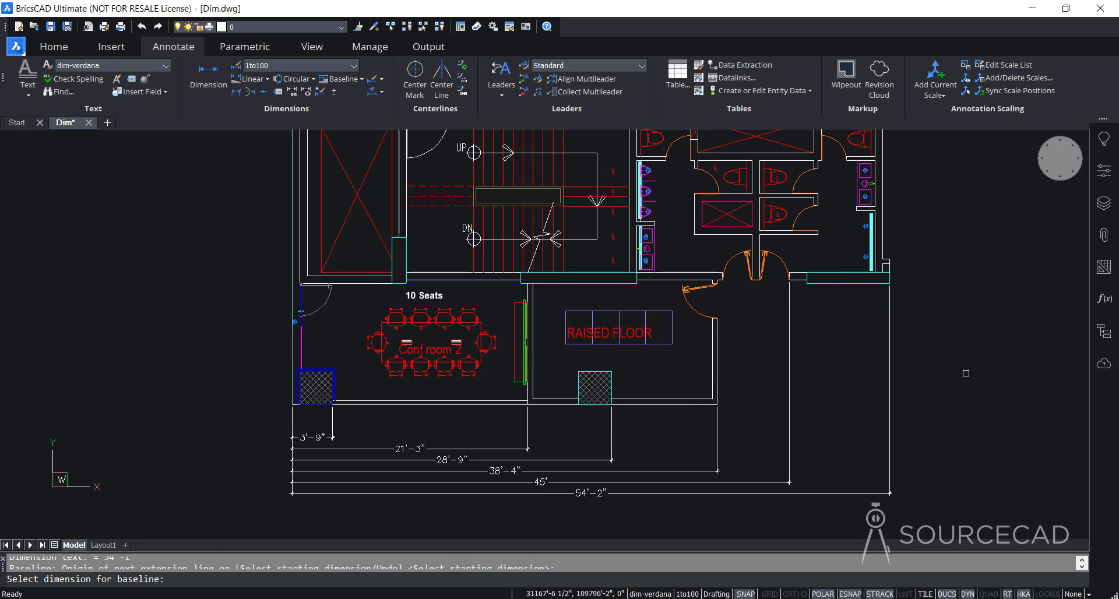
middle_drag(227, 439, 207, 313)
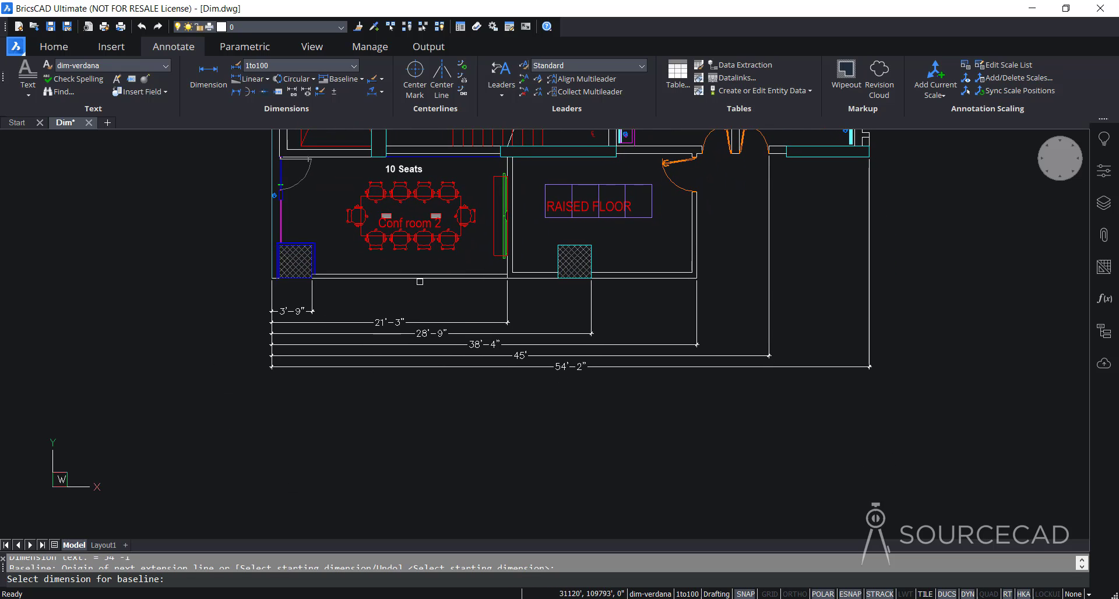
key(Escape)
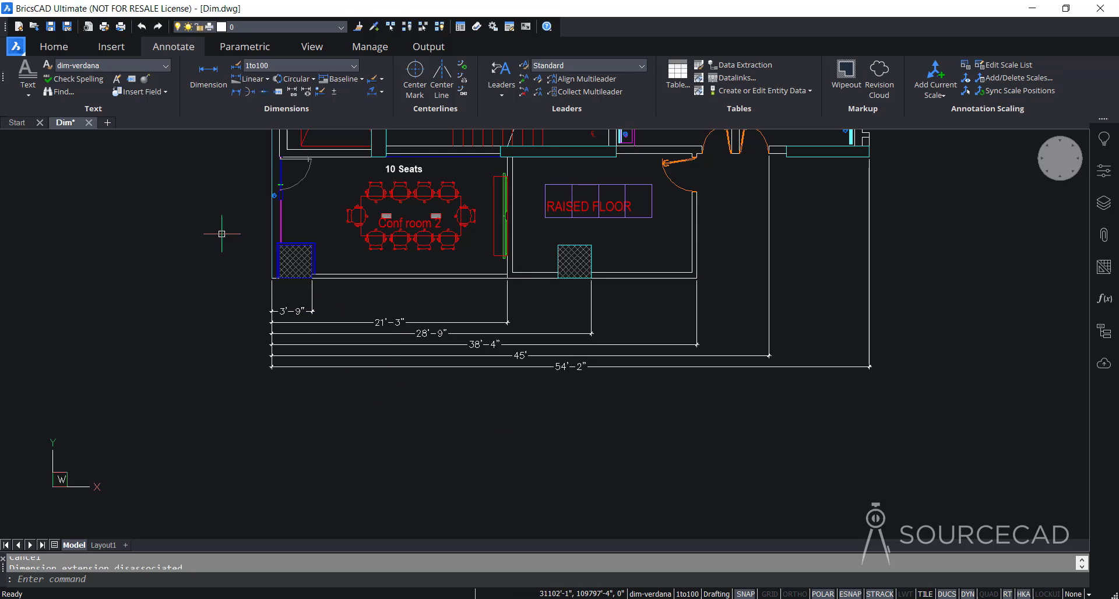
Dimension the hatched corner column's vertical extent from the building's outer lower-left corner, placing the dimension line outside the left wall
mouse_move(222, 232)
middle_down()
mouse_move(332, 370)
mouse_move(324, 374)
middle_up()
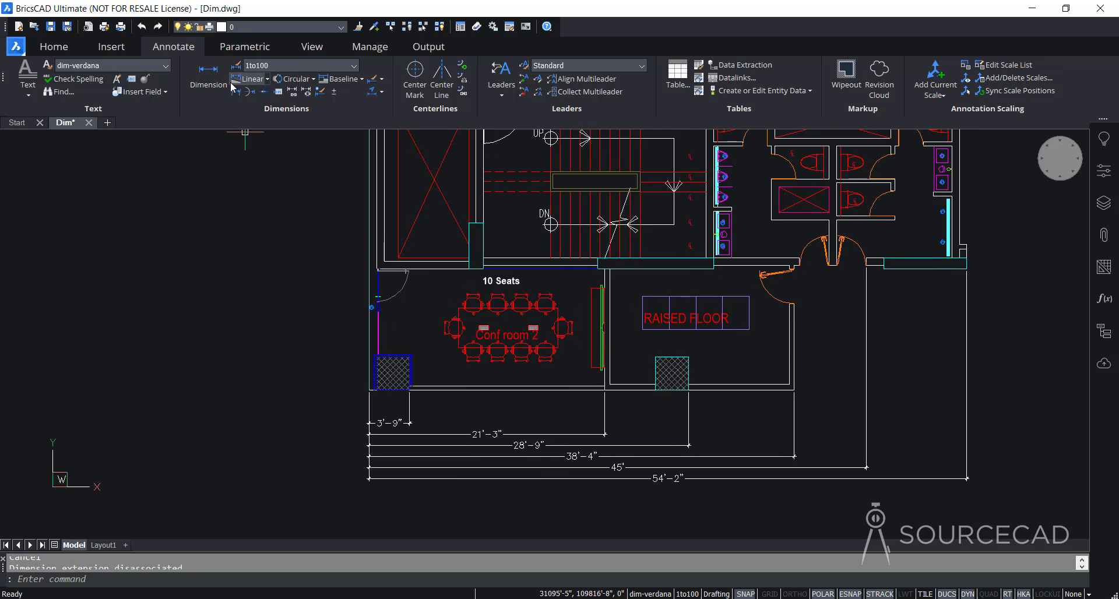
click(208, 73)
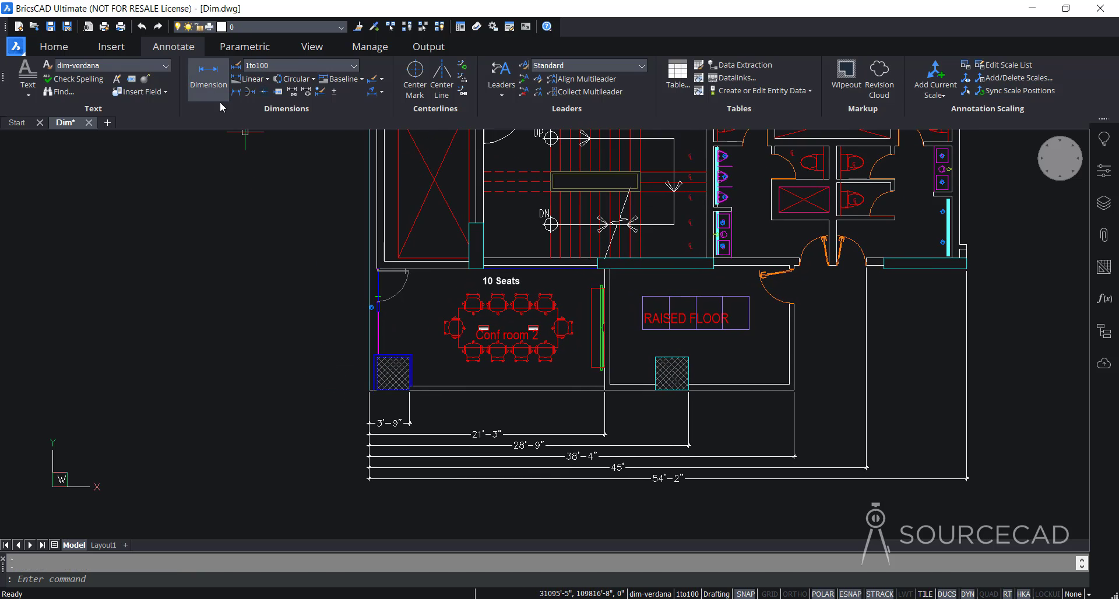
click(368, 390)
click(374, 354)
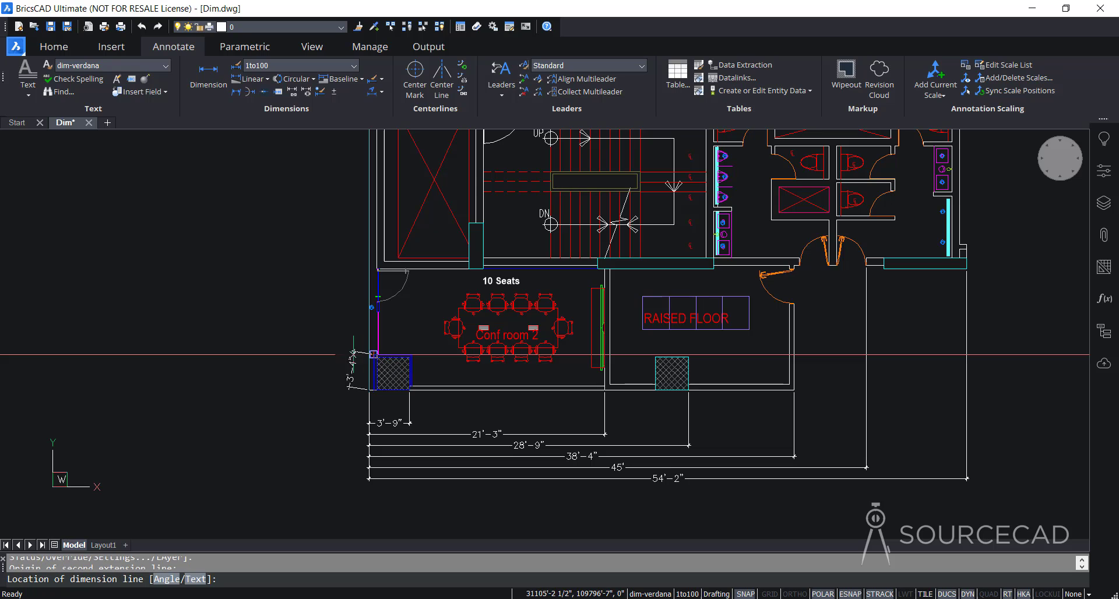
click(312, 387)
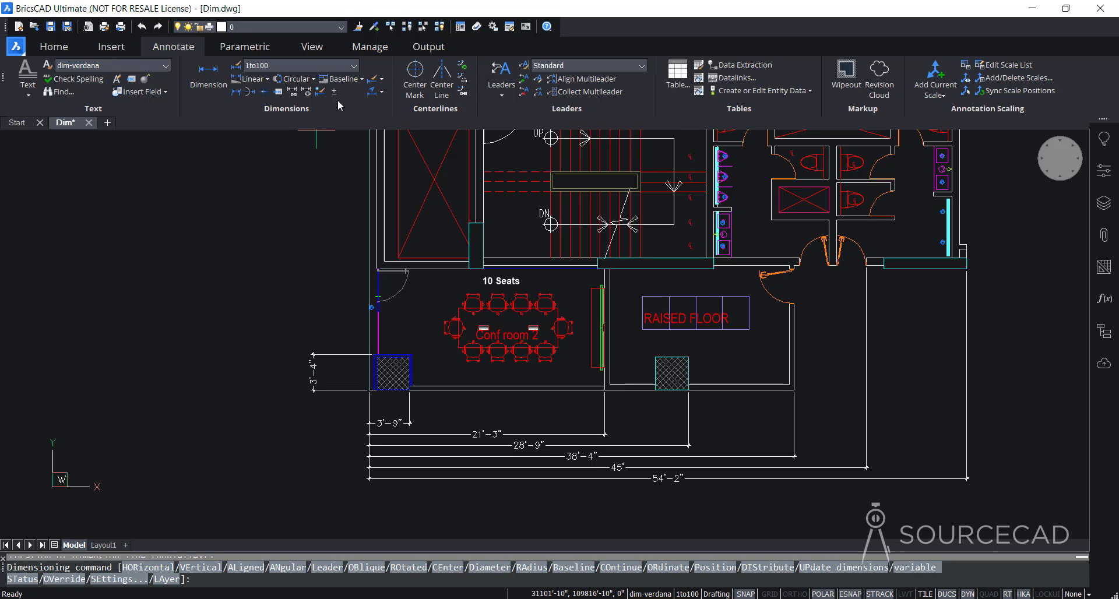
Add vertical baseline dimensions along the left side to the conference room's upper corner, the upper hatched column's lower edge and the building's top corner
click(343, 79)
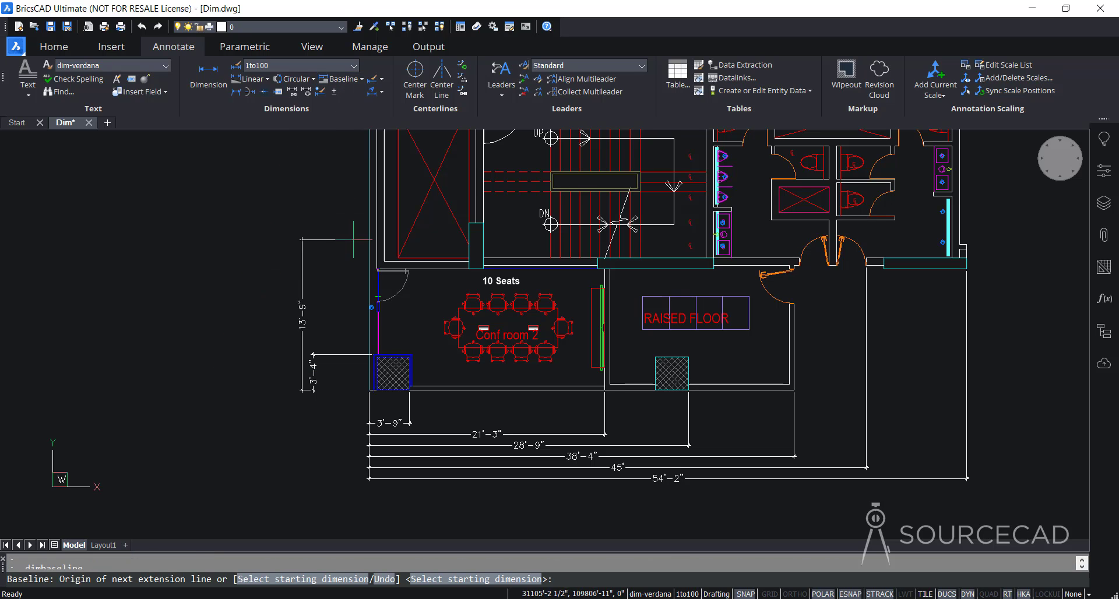
click(378, 270)
middle_drag(377, 269, 361, 364)
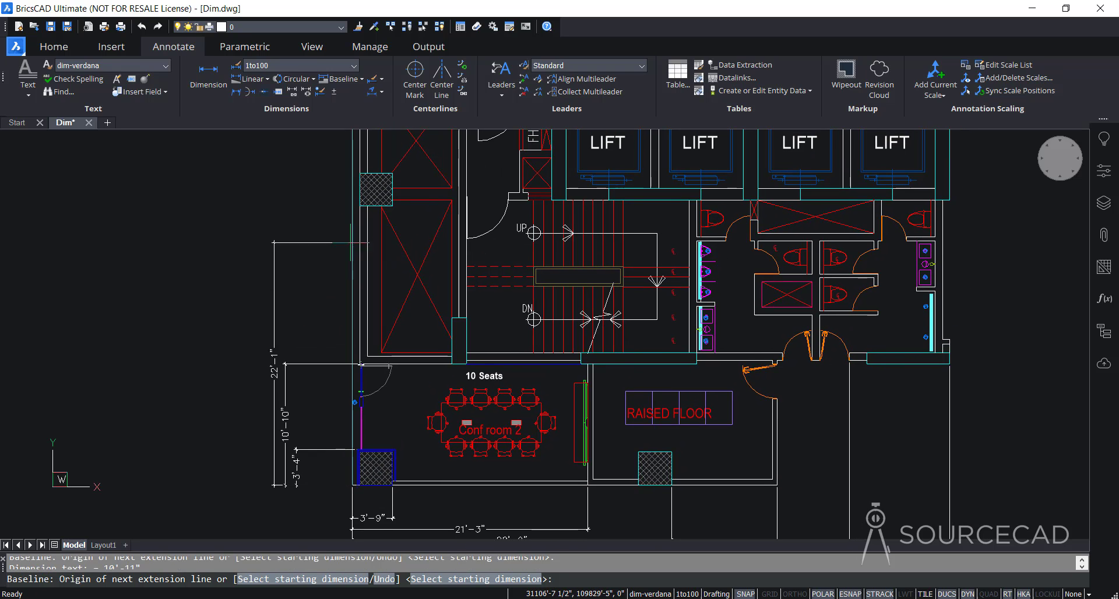
click(353, 208)
middle_drag(353, 169, 354, 281)
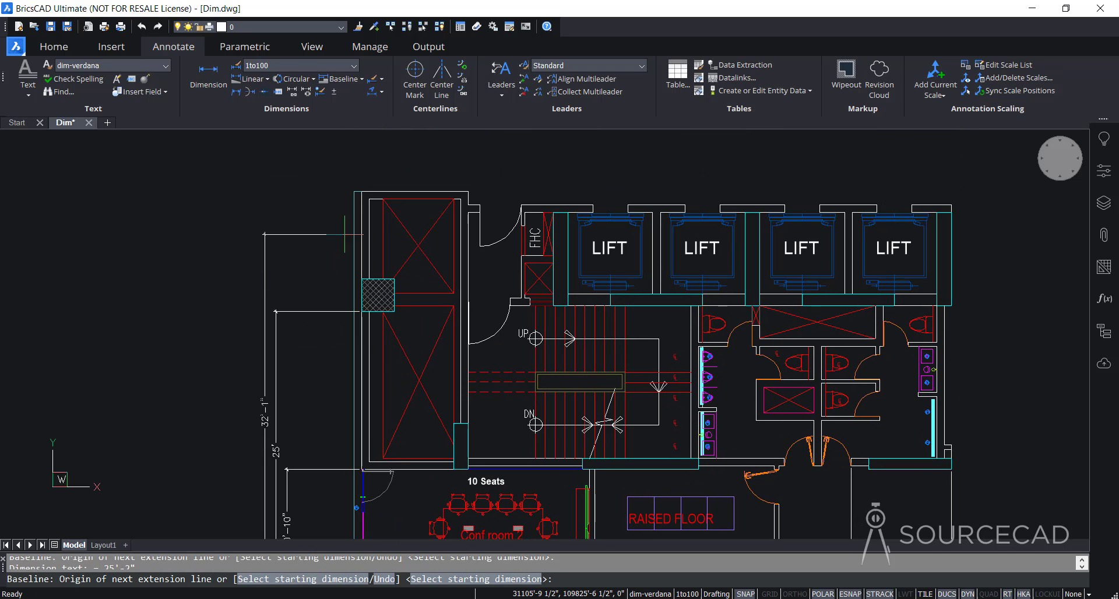
click(353, 191)
key(Return)
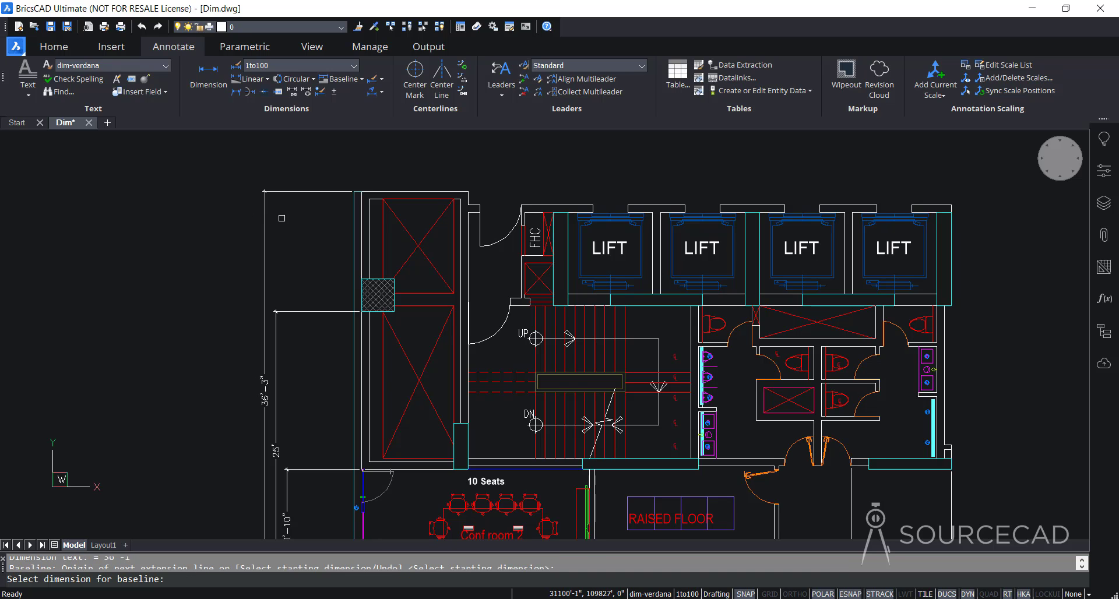
middle_drag(353, 292, 371, 164)
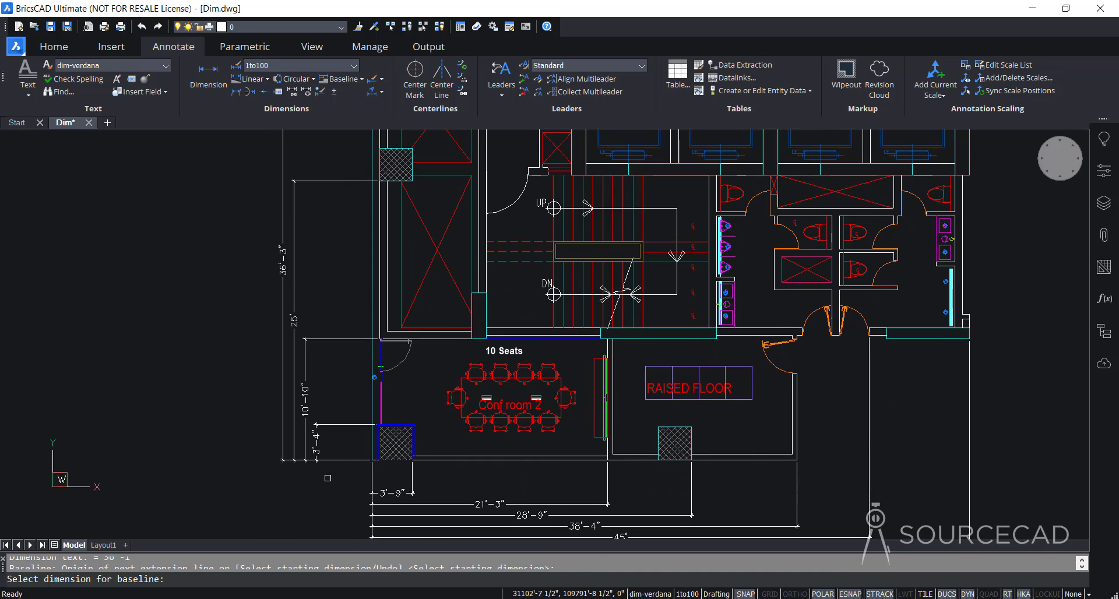
key(Escape)
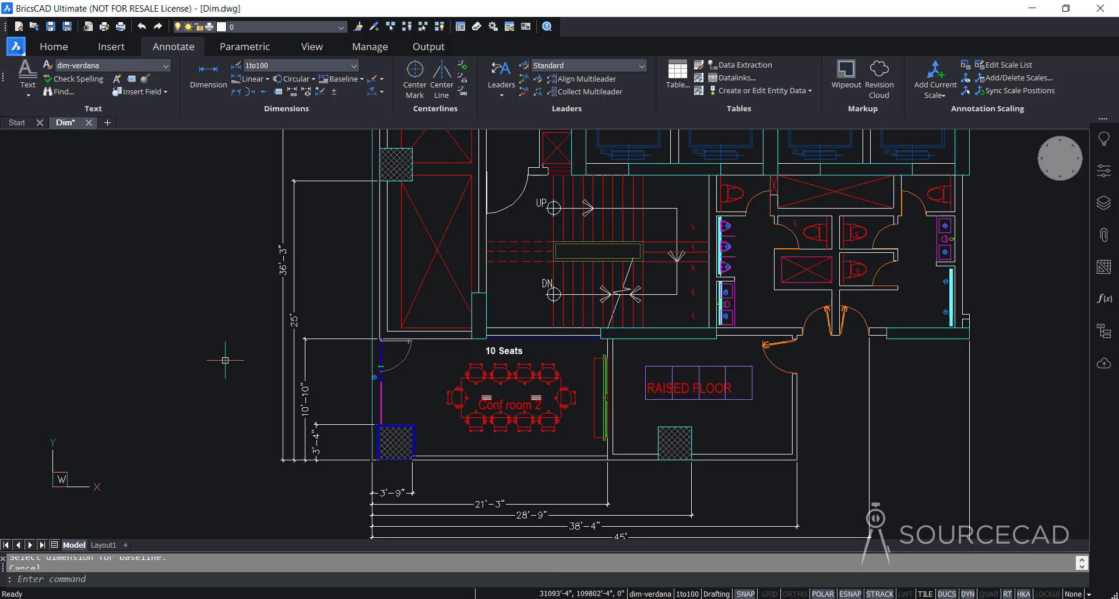
Delete all the dimensions below and to the left of the floor plan
scroll(225, 360, down, 1)
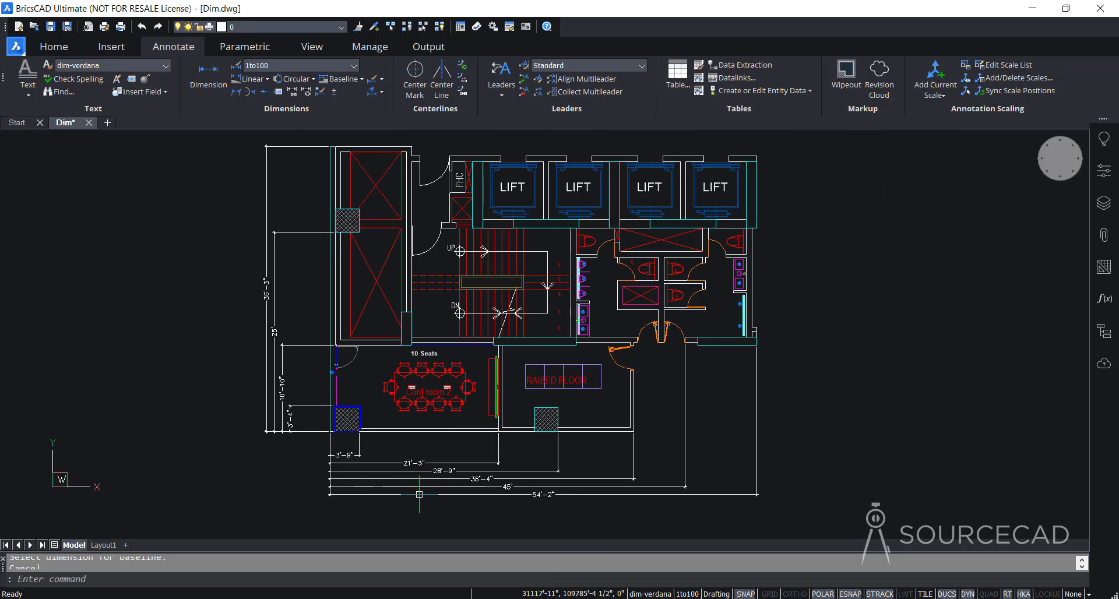
click(467, 513)
click(295, 446)
click(318, 445)
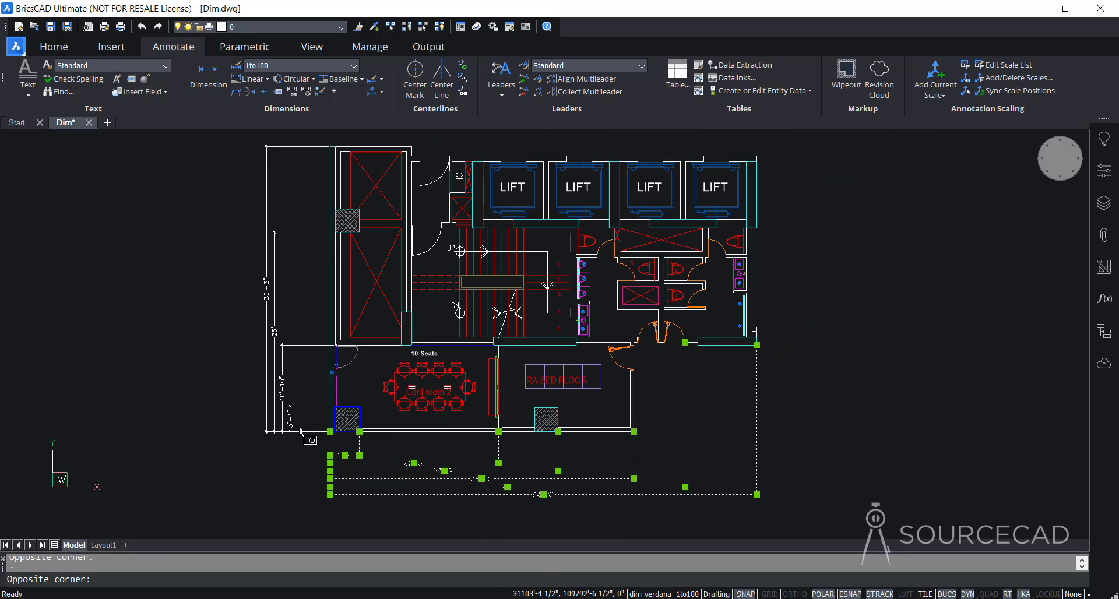
click(253, 366)
key(Delete)
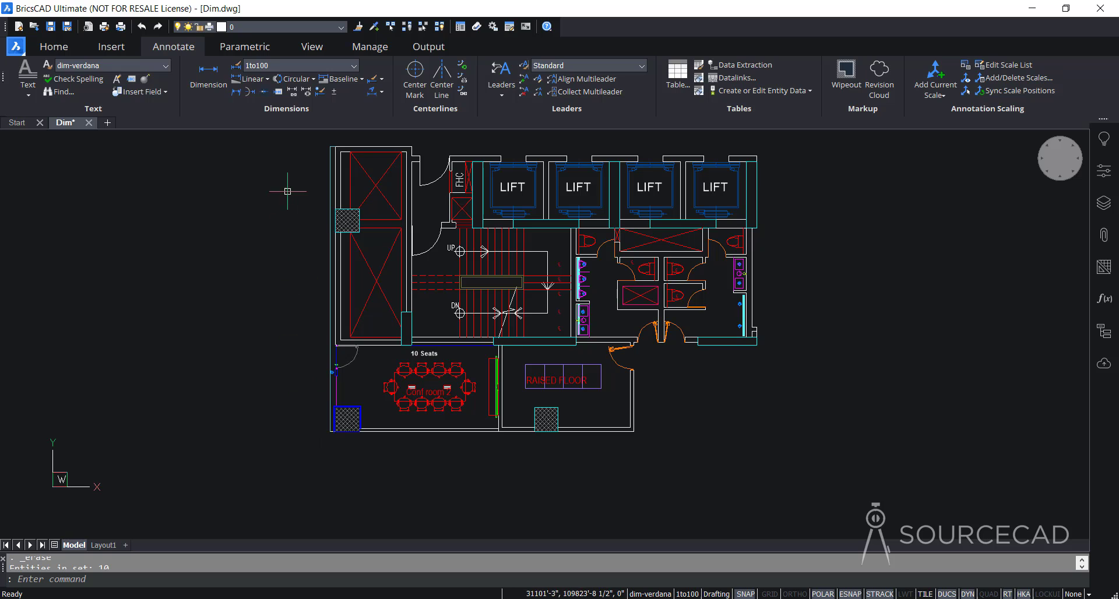
Move the entire floor plan from its outer lower-left corner to the drawing origin at absolute coordinates 0,0
click(307, 136)
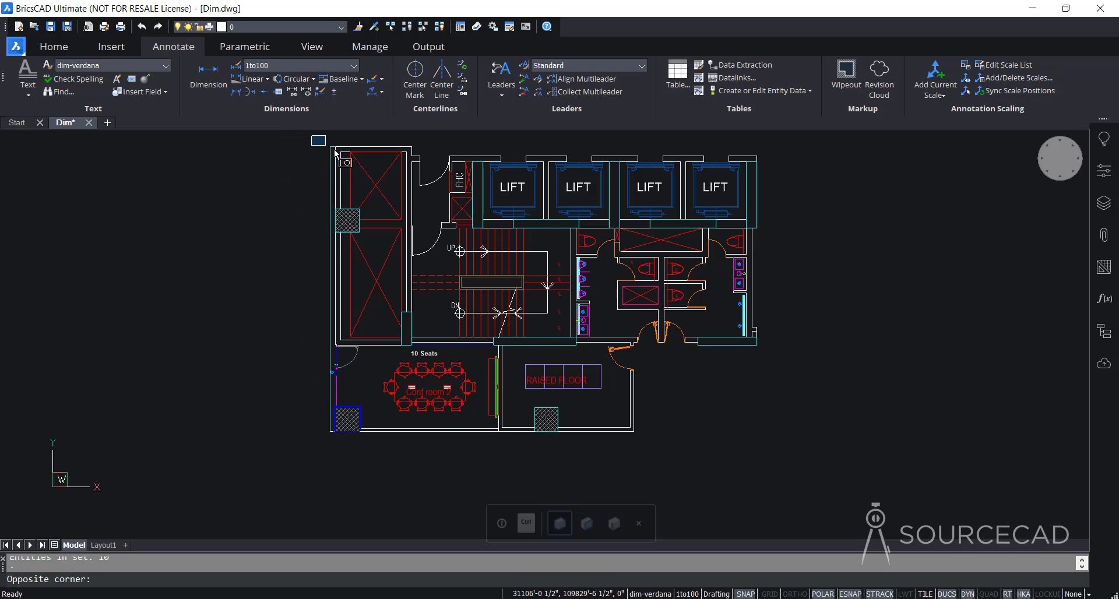
click(814, 481)
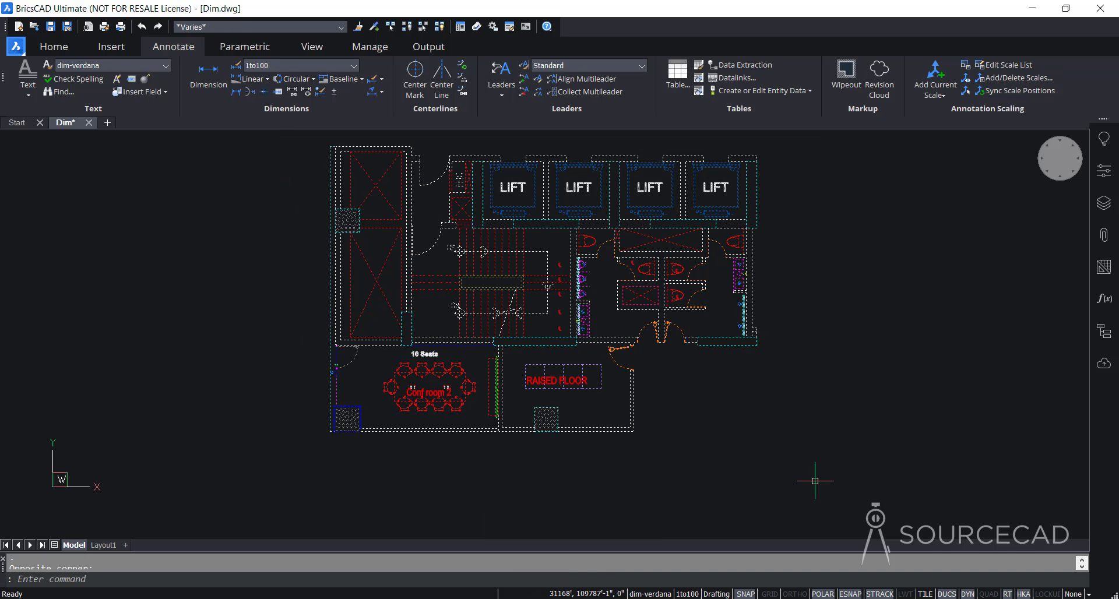
click(56, 48)
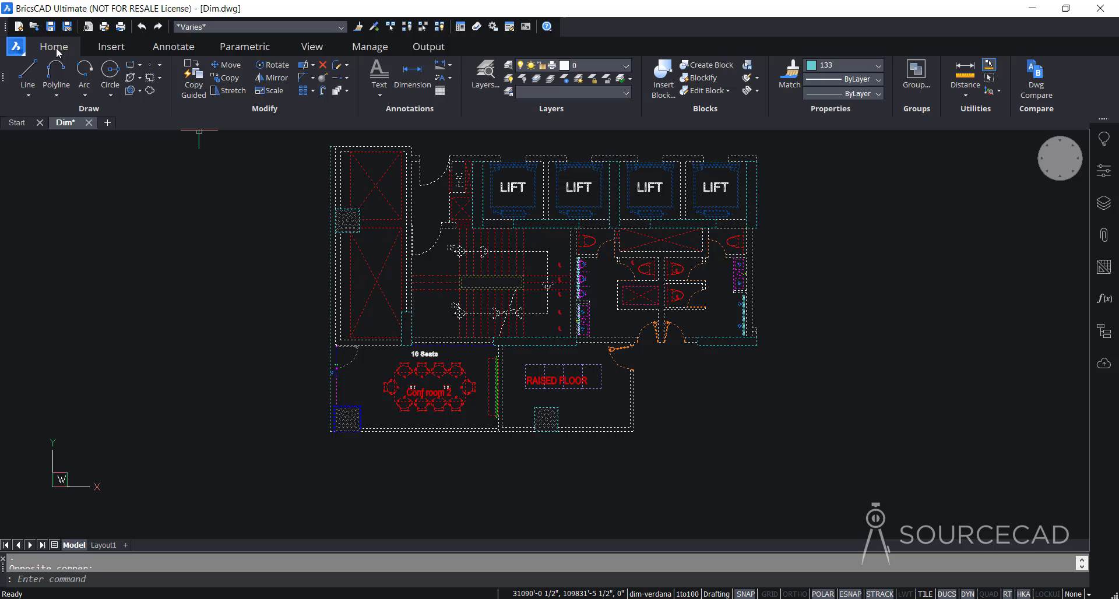
click(229, 65)
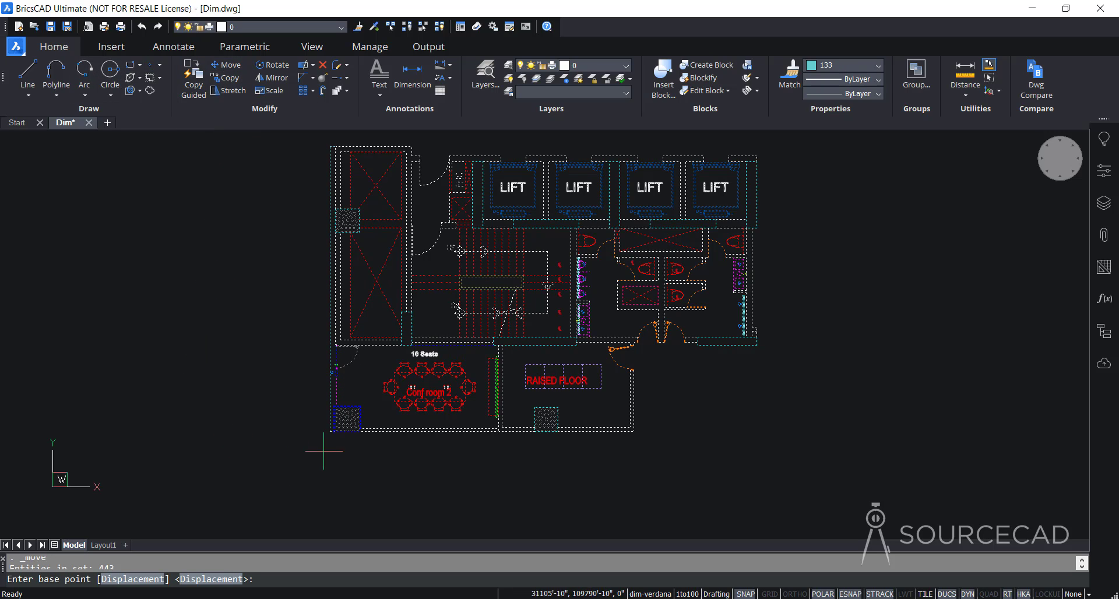
click(332, 431)
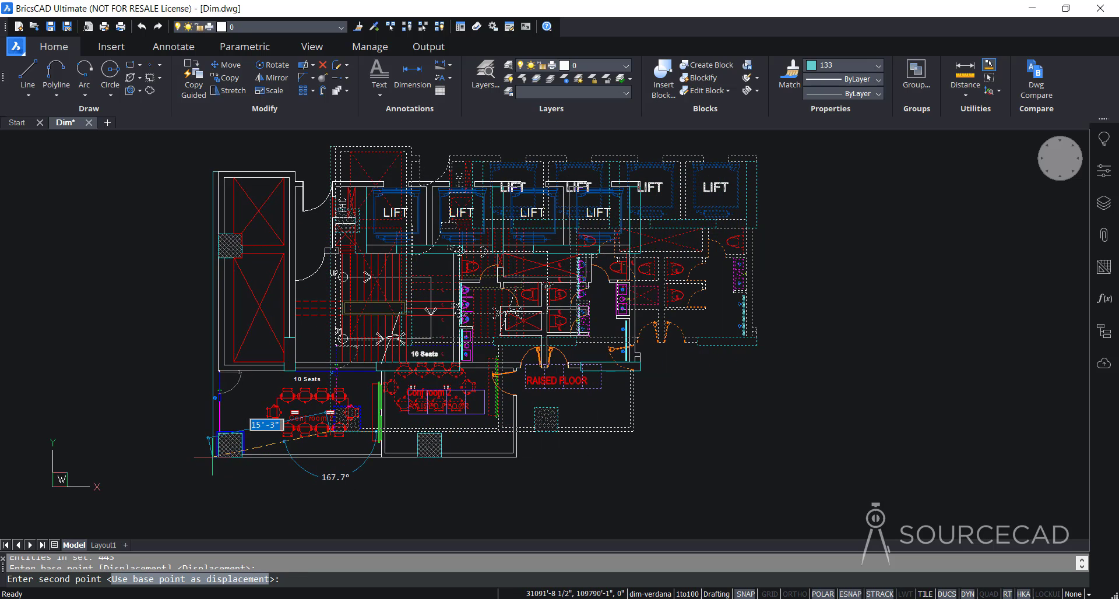
text(@0,0)
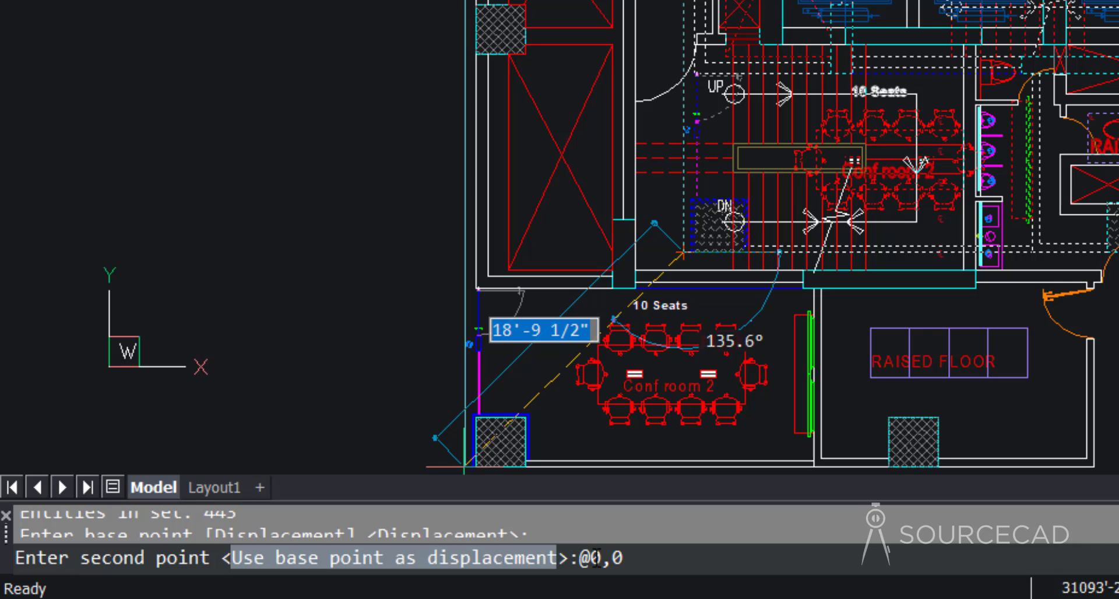
key(BackSpace)
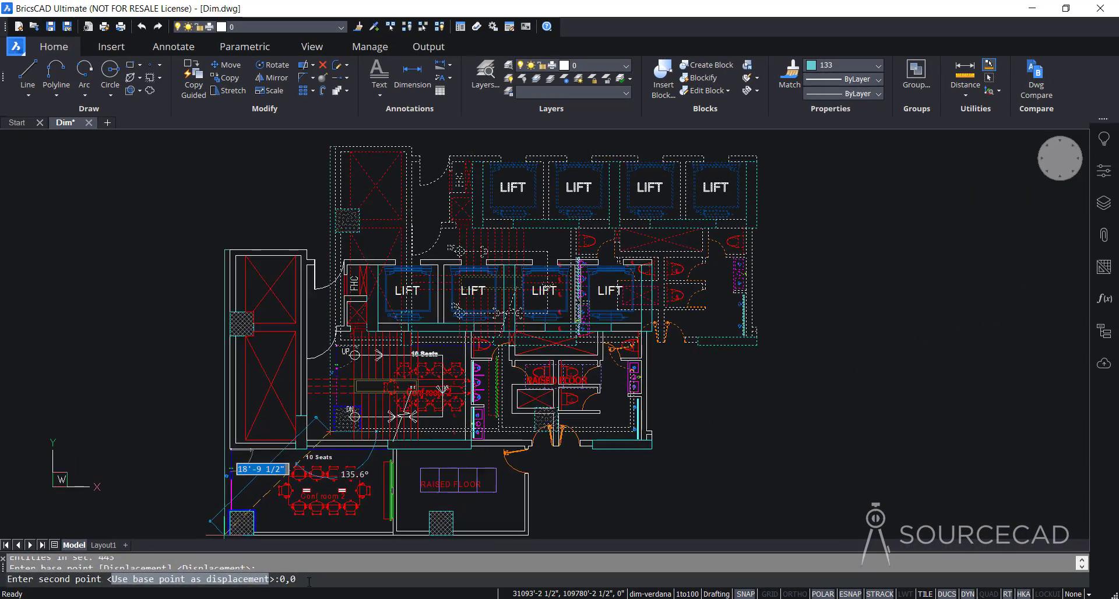
key(Return)
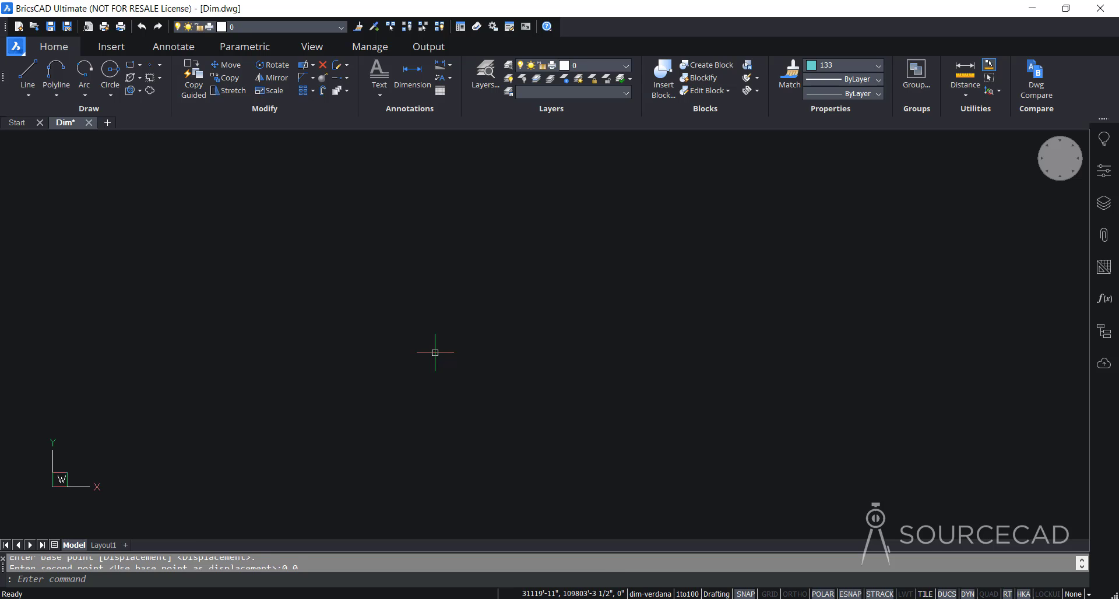
Bring the moved floor plan back into view and examine its lower-left corner at the origin
middle_click(434, 353)
middle_click(435, 353)
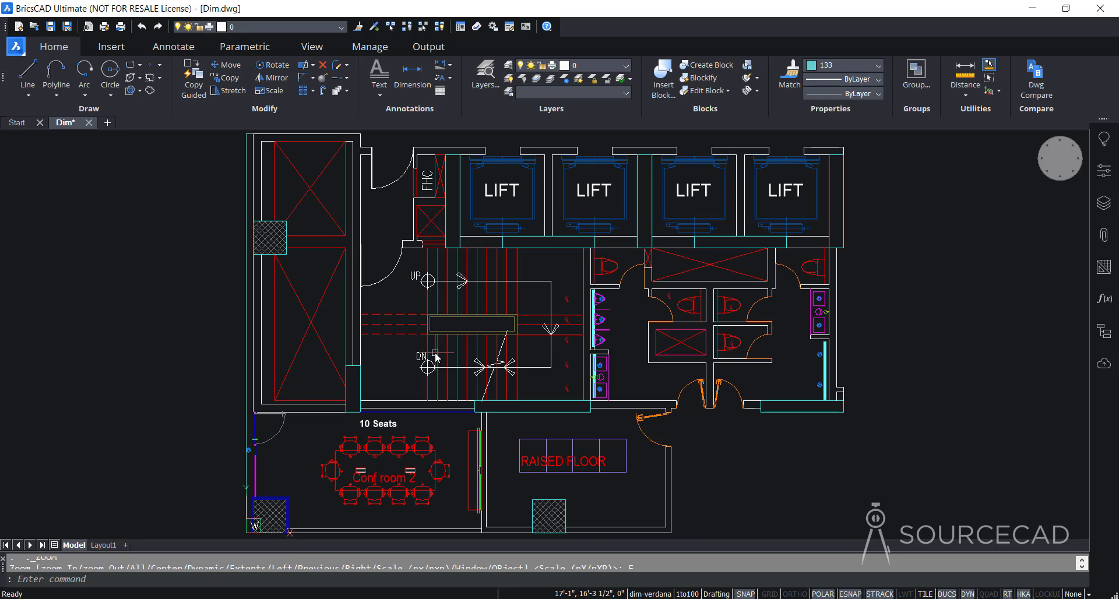
scroll(393, 437, down, 1)
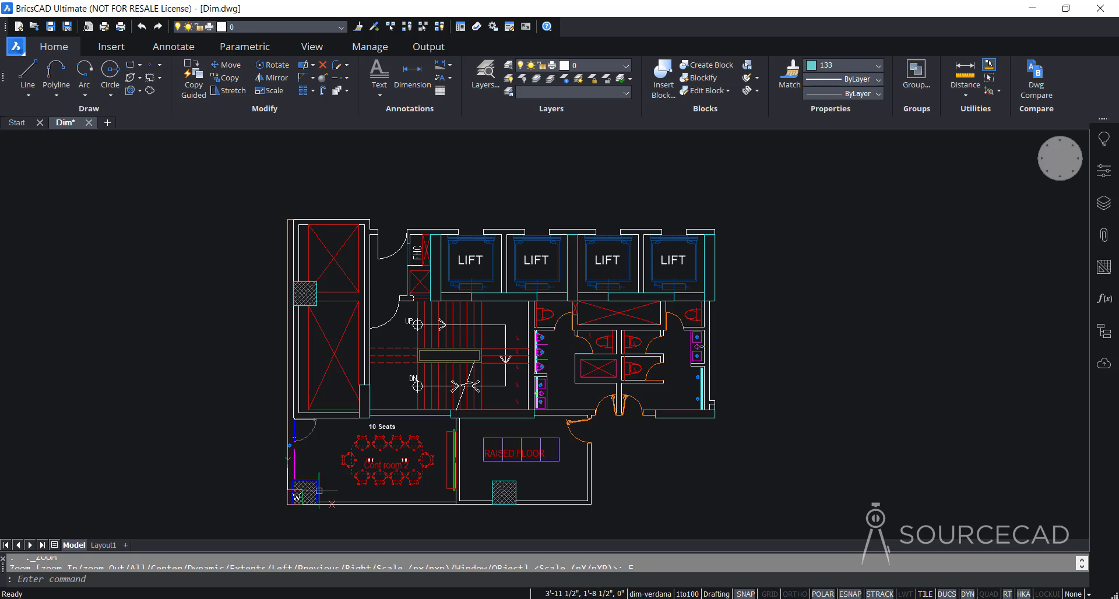
scroll(318, 491, up, 2)
scroll(402, 367, up, 1)
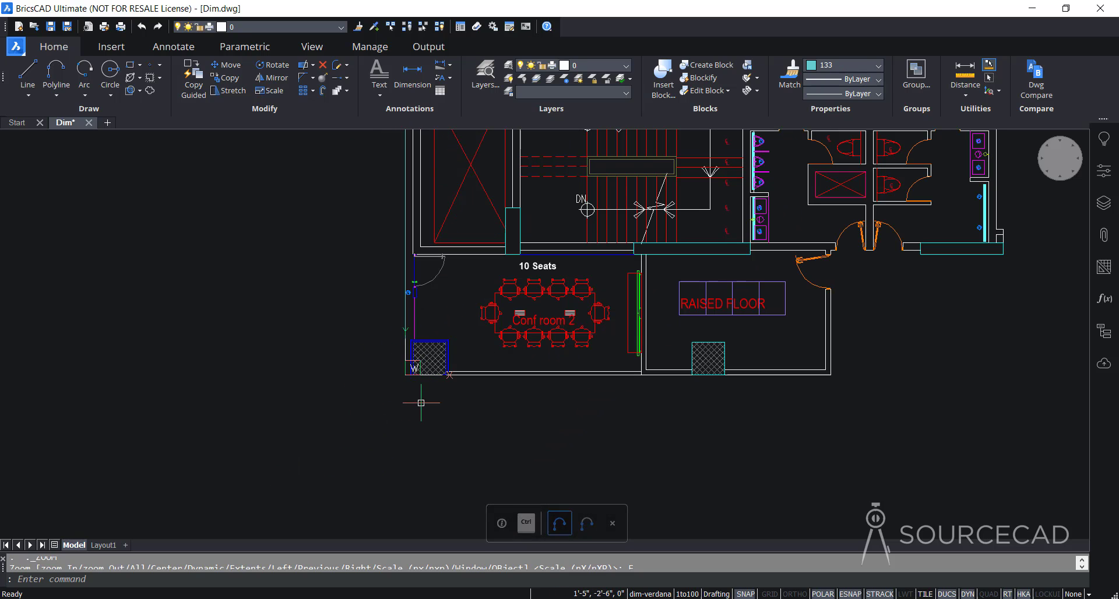
scroll(421, 403, down, 2)
middle_drag(800, 327, 717, 399)
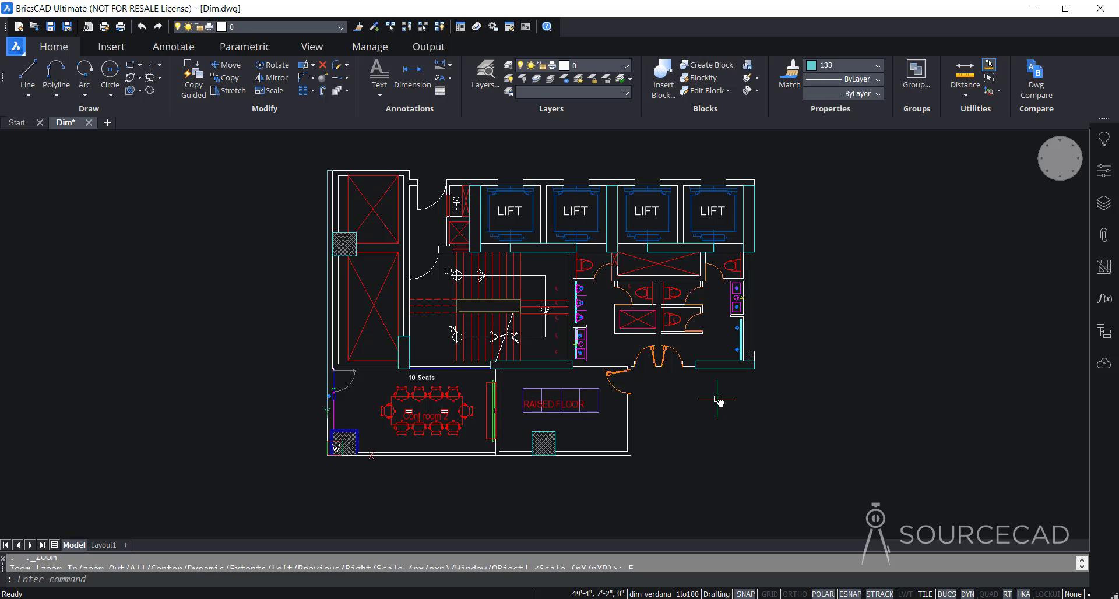
Add an ordinate dimension at the building's outer lower-left corner, with its leader jogged slightly to the right below the wall
click(178, 51)
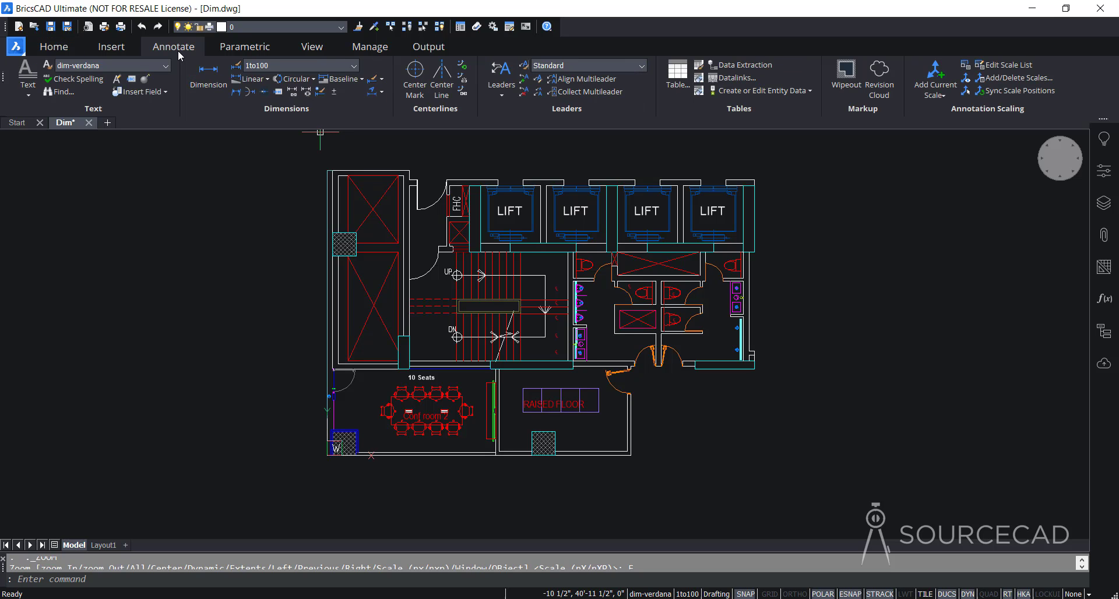
click(362, 79)
click(368, 144)
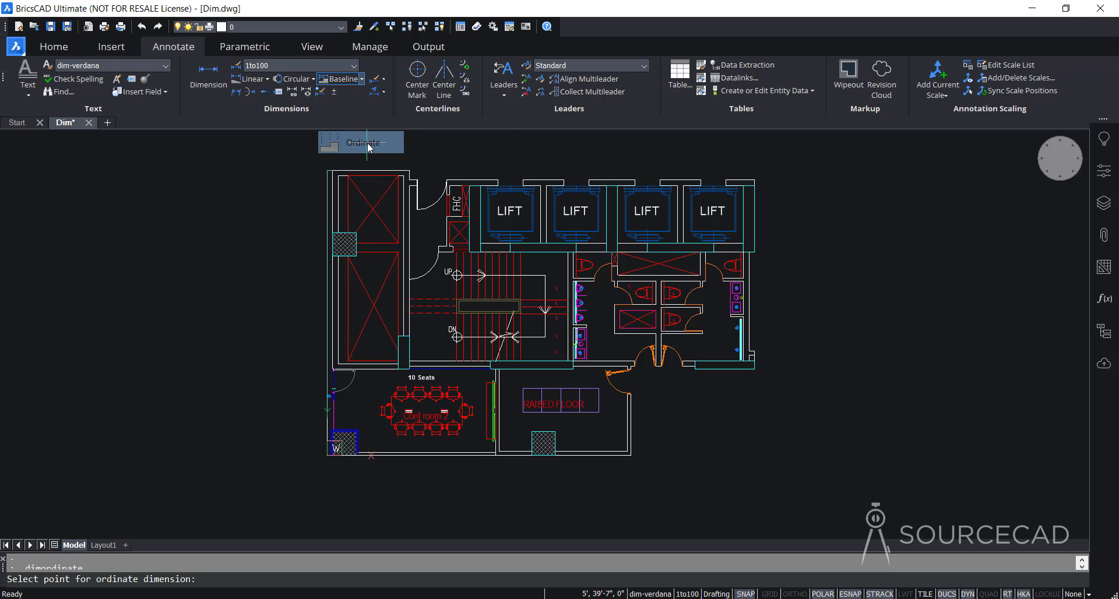
click(328, 454)
mouse_move(350, 488)
middle_down()
mouse_move(340, 465)
mouse_move(324, 464)
middle_up()
click(321, 469)
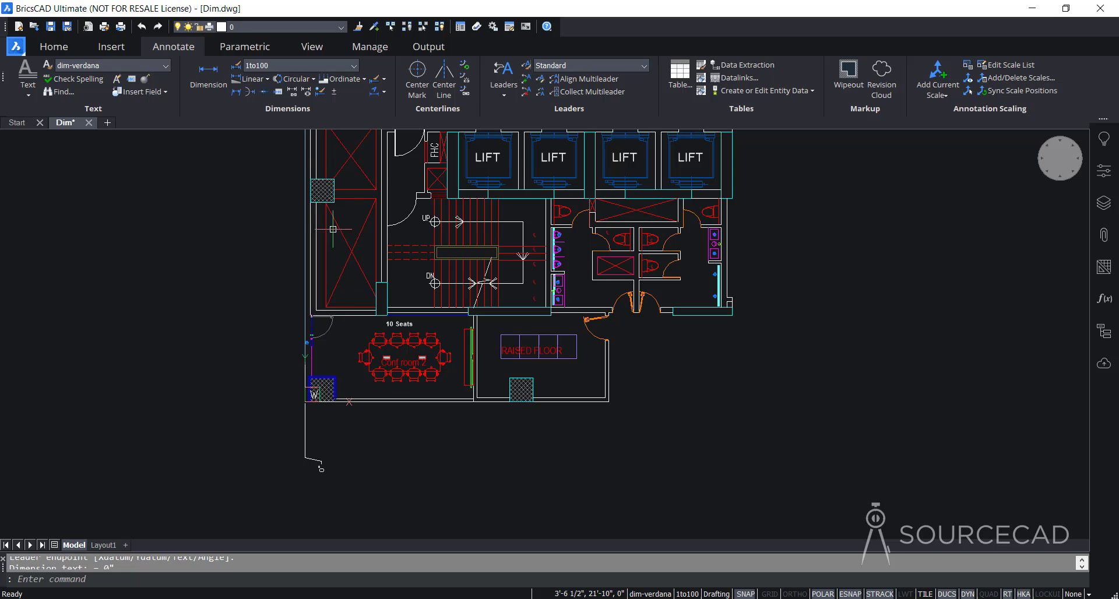
Add an ordinate dimension at the hatched corner column's far lower corner, with a jogged leader ending below the wall
click(338, 78)
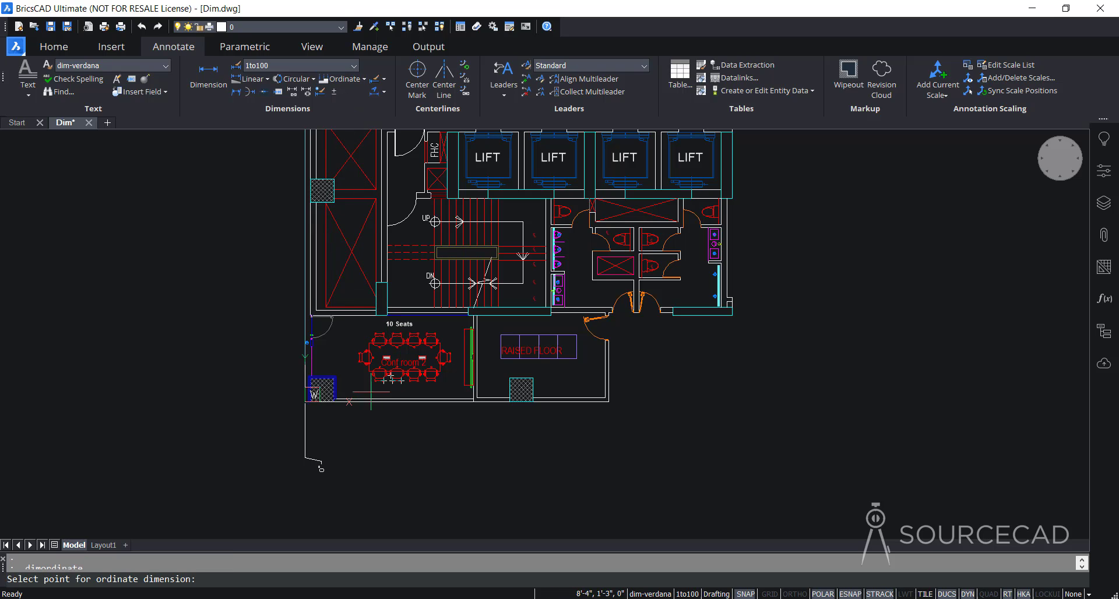
click(336, 401)
click(352, 450)
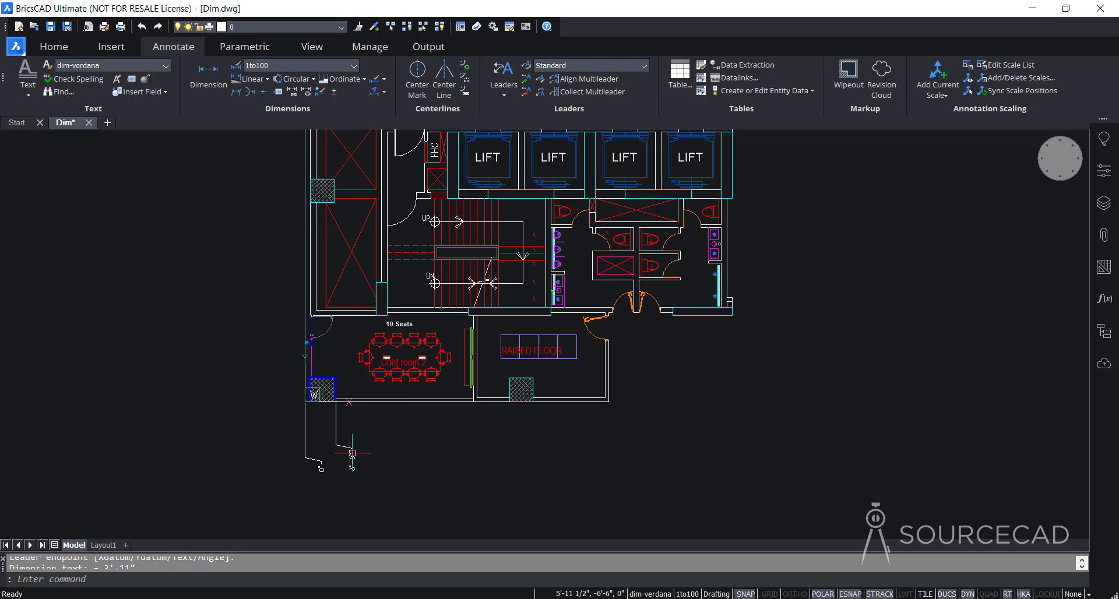
Add ordinate dimensions below the wall at the partition between the two rooms and at the second hatched column's near edge
scroll(349, 486, up, 2)
scroll(349, 486, up, 2)
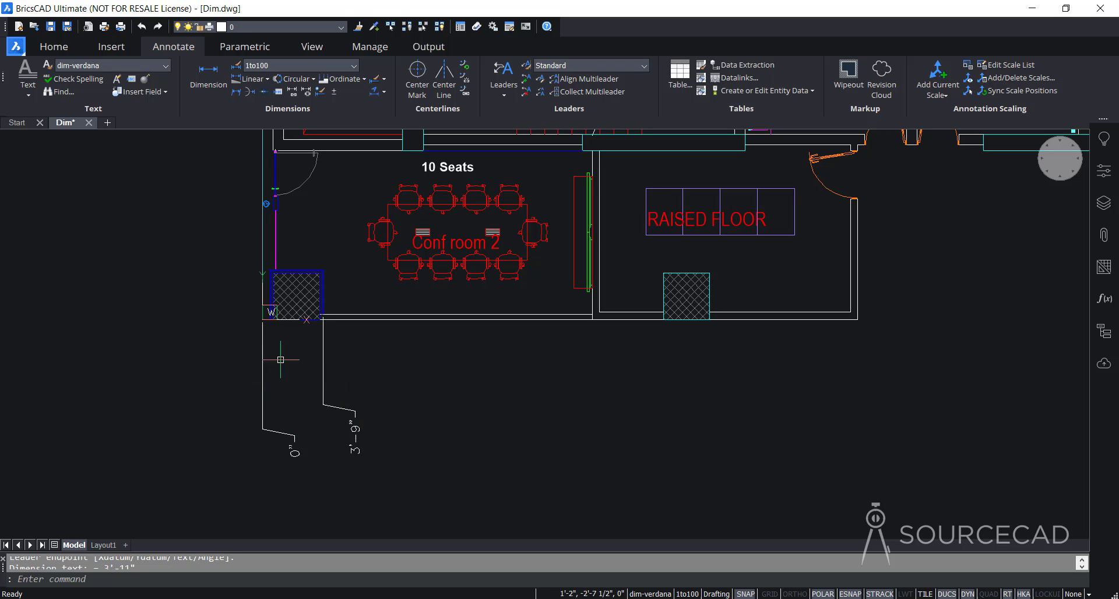
click(344, 79)
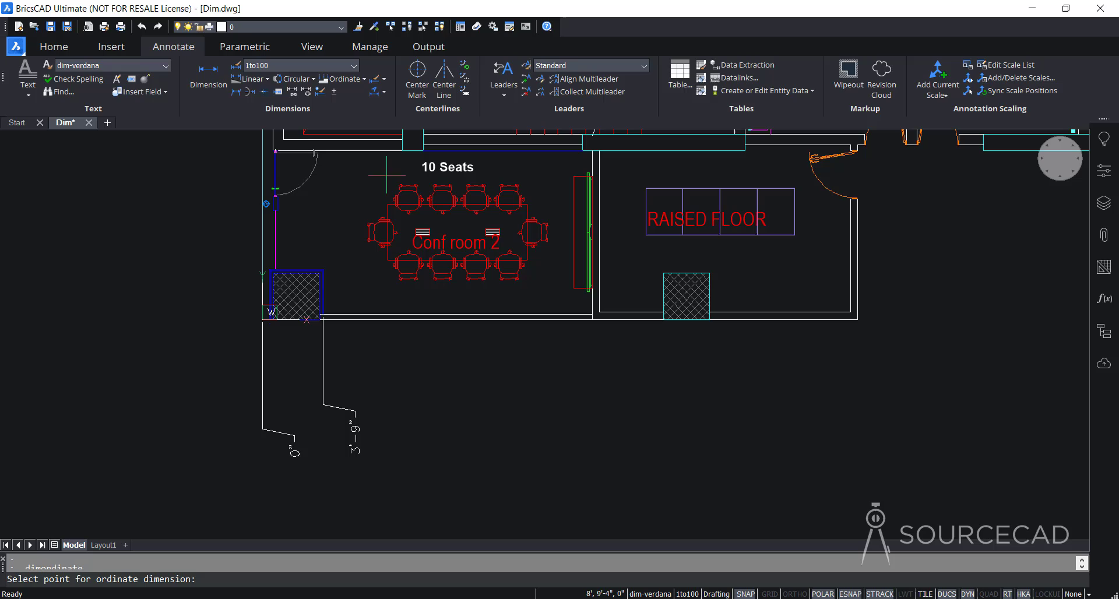
click(590, 321)
click(585, 441)
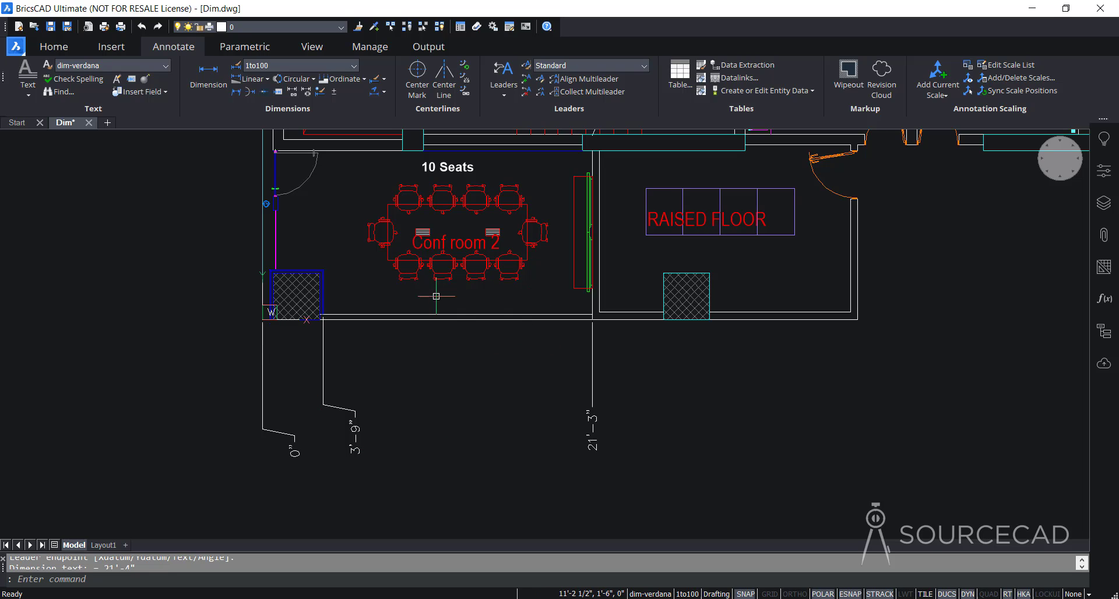
click(341, 79)
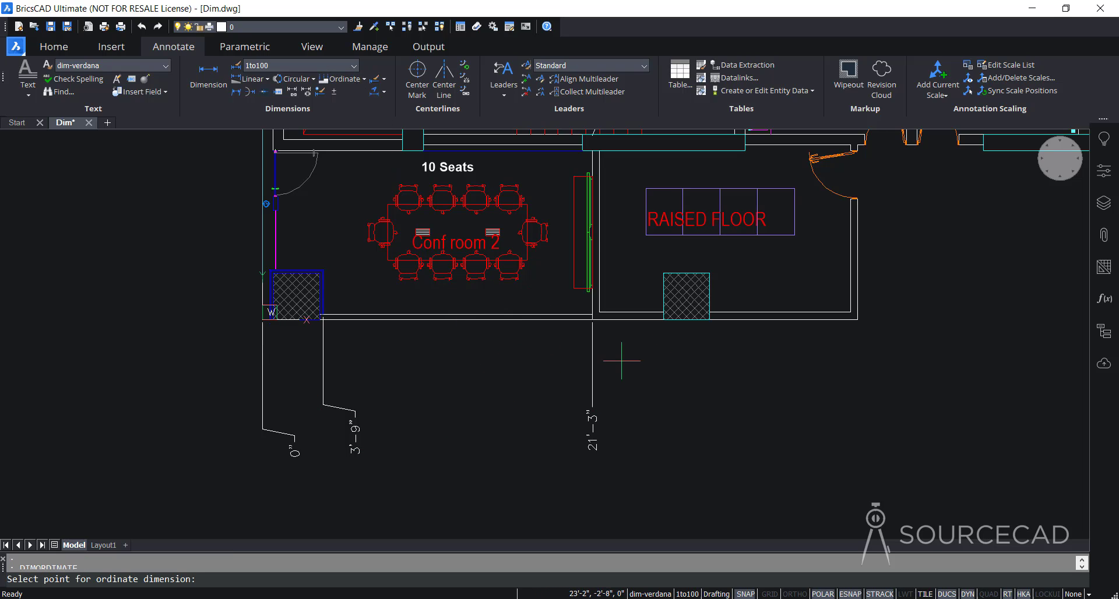
click(670, 320)
click(691, 407)
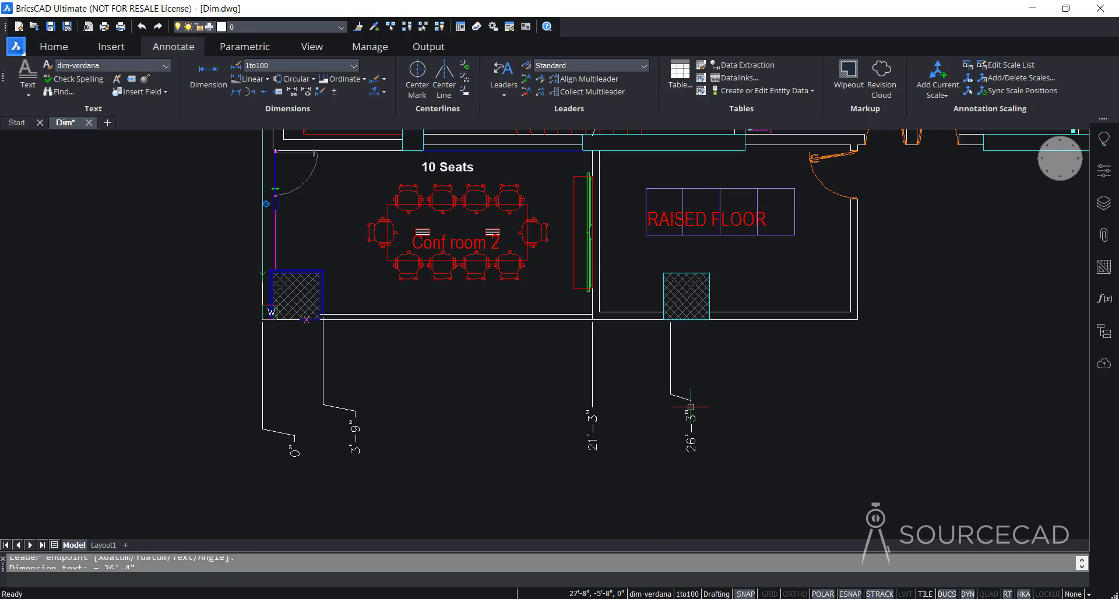
Add ordinate dimensions below the wall at the second hatched column's far edge and at the outer lower-right corner of the raised-floor room
key(Return)
click(709, 320)
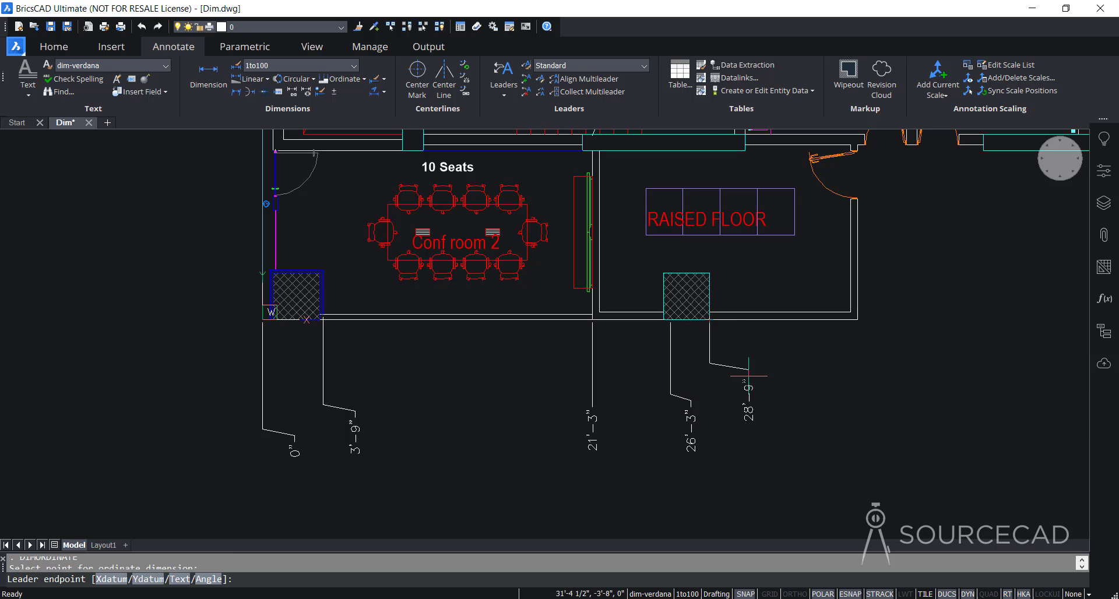
click(750, 376)
key(Return)
click(857, 319)
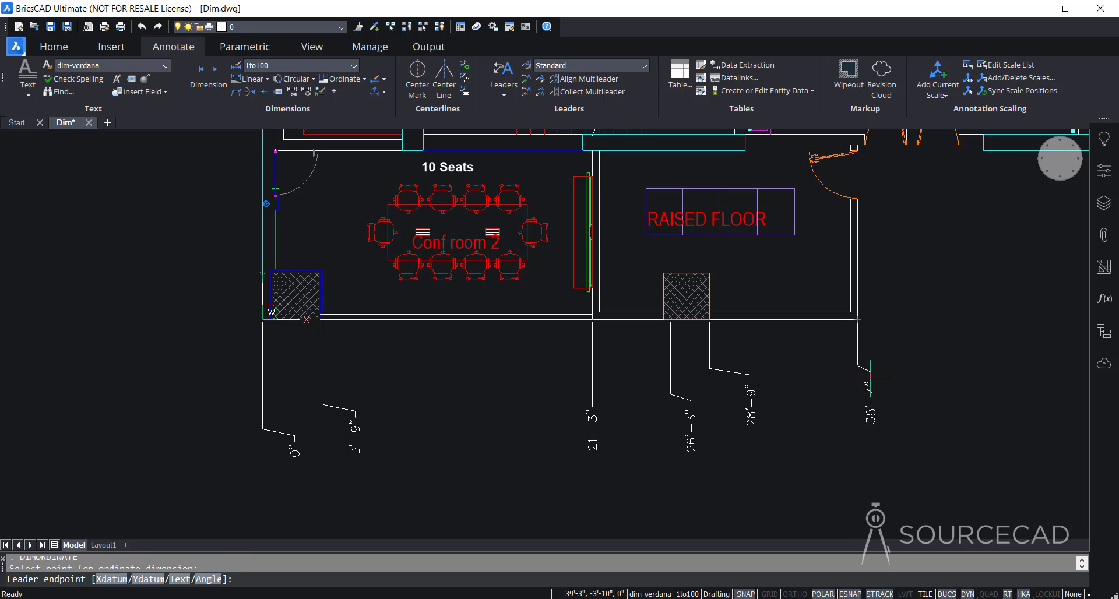
click(870, 399)
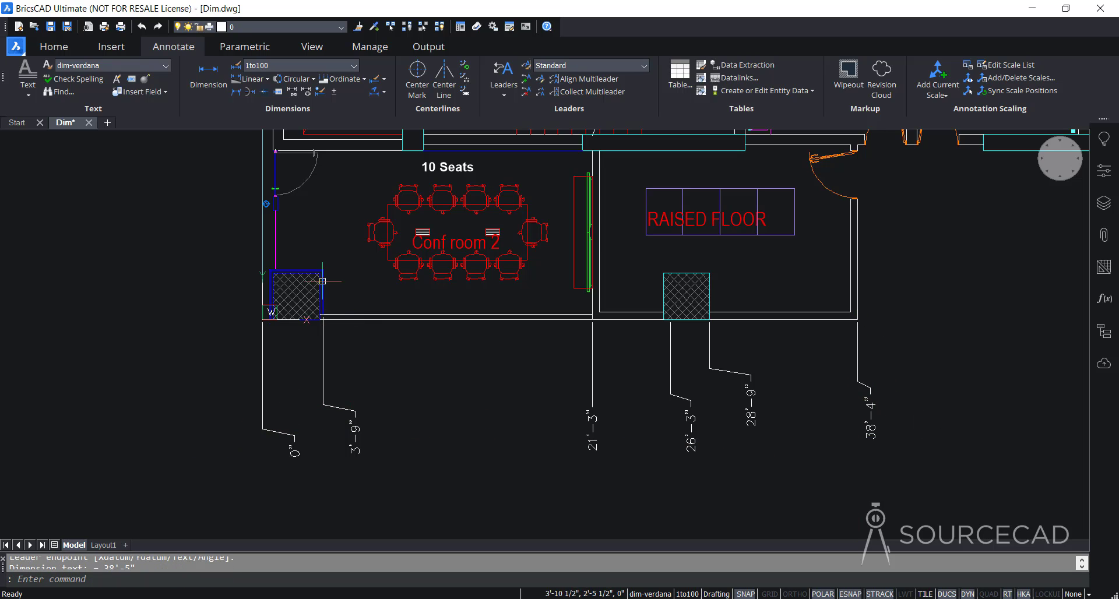
Add vertical ordinate dimensions outside the left wall at the building's lower-left corner and at the hatched corner column's upper edge, with jogged leaders
mouse_move(324, 282)
middle_down()
mouse_move(348, 326)
mouse_move(481, 419)
middle_up()
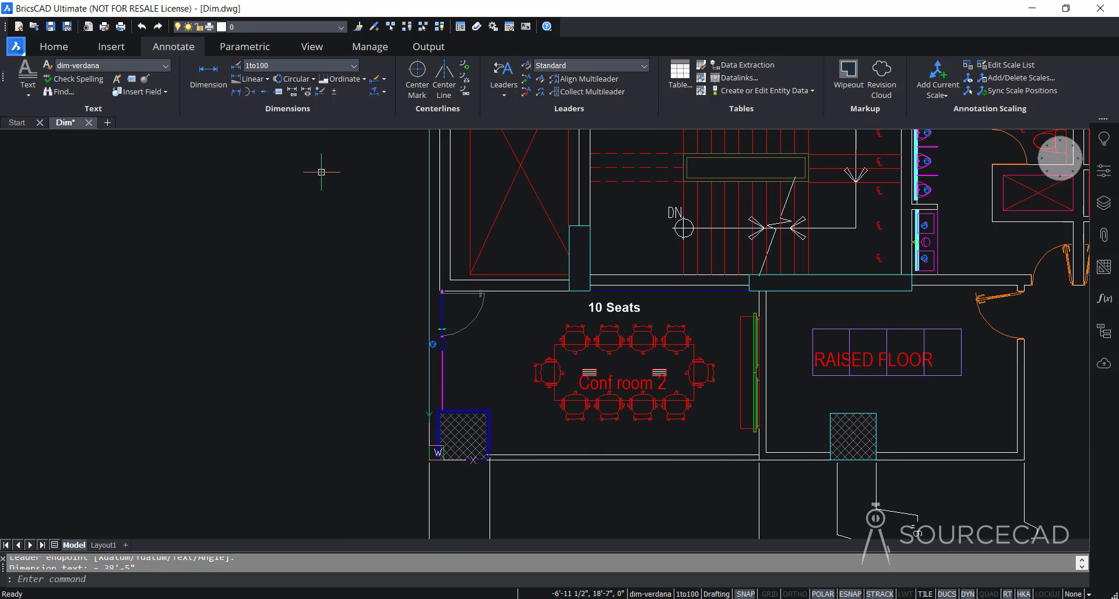
click(333, 93)
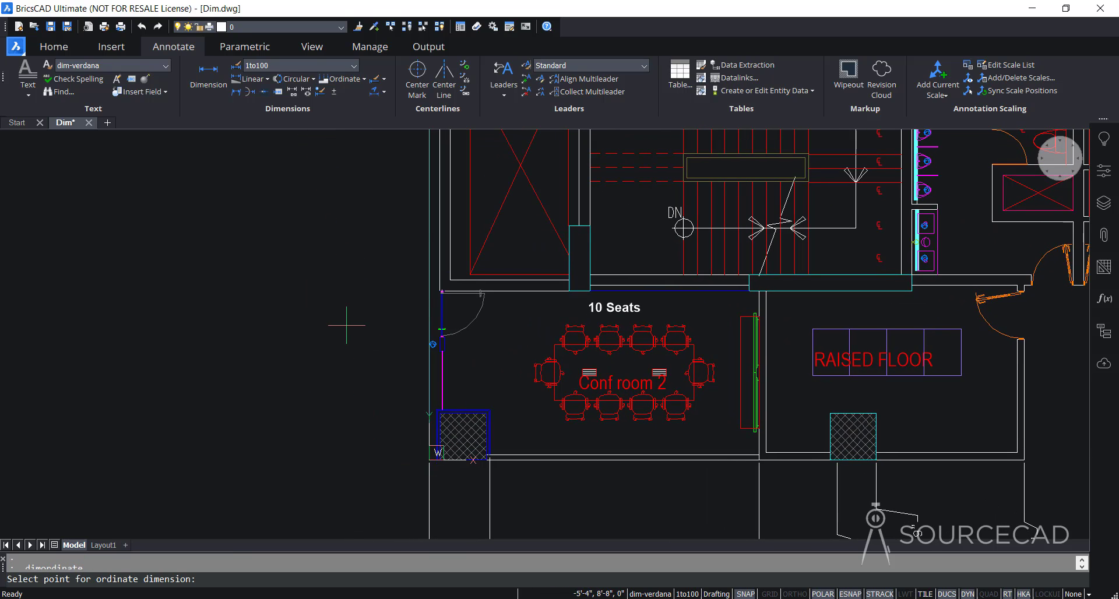
click(429, 459)
click(338, 436)
key(Return)
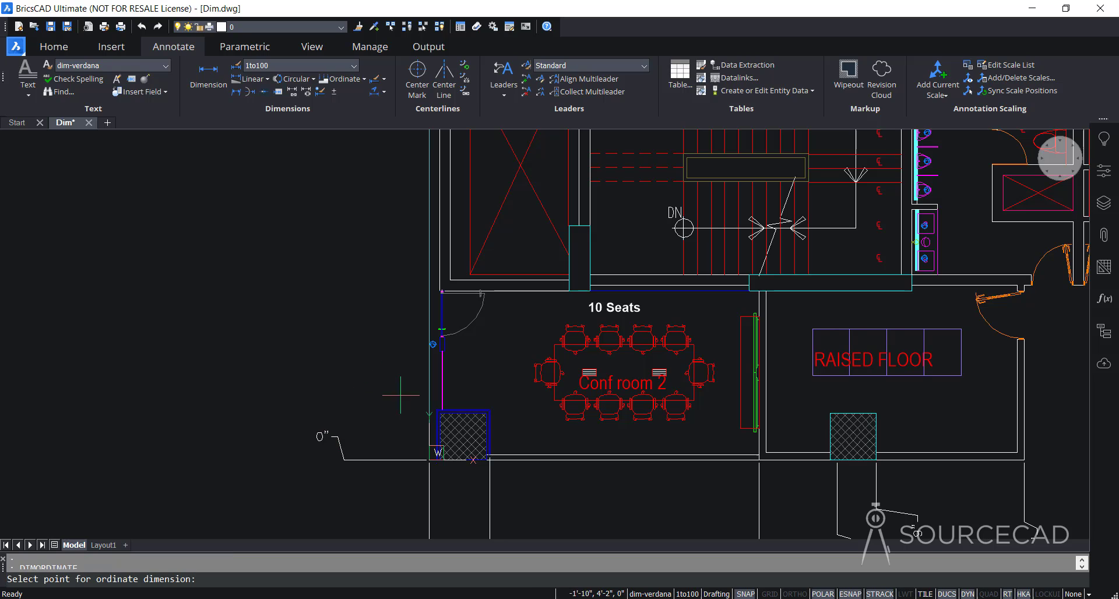
click(430, 409)
click(351, 374)
key(Return)
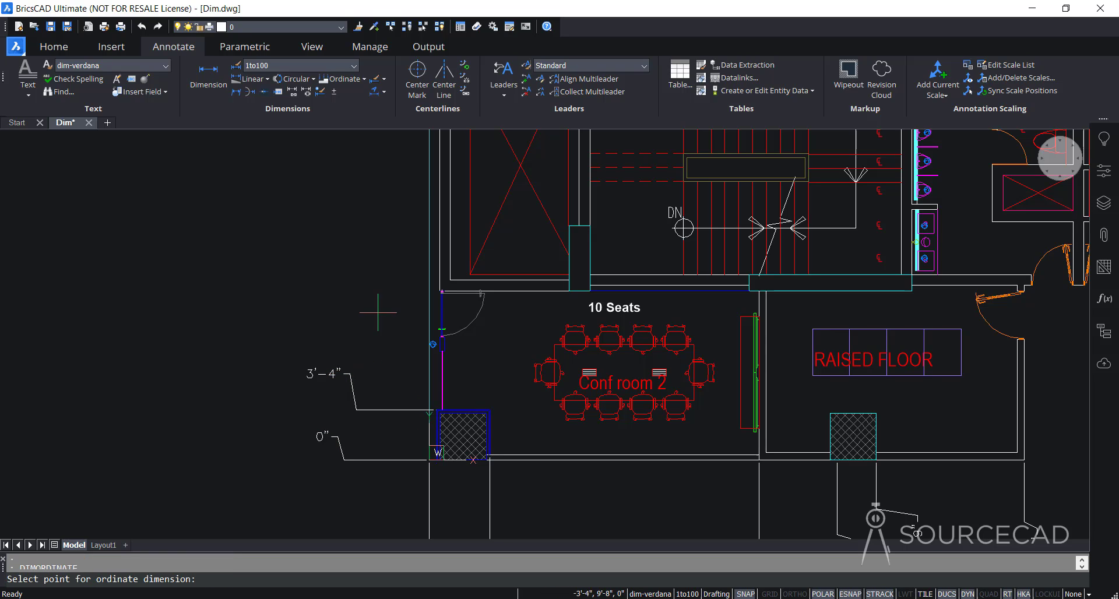
Add a vertical ordinate dimension outside the left wall at Conf room 2's upper wall corner, with its leader jogged upward
click(440, 291)
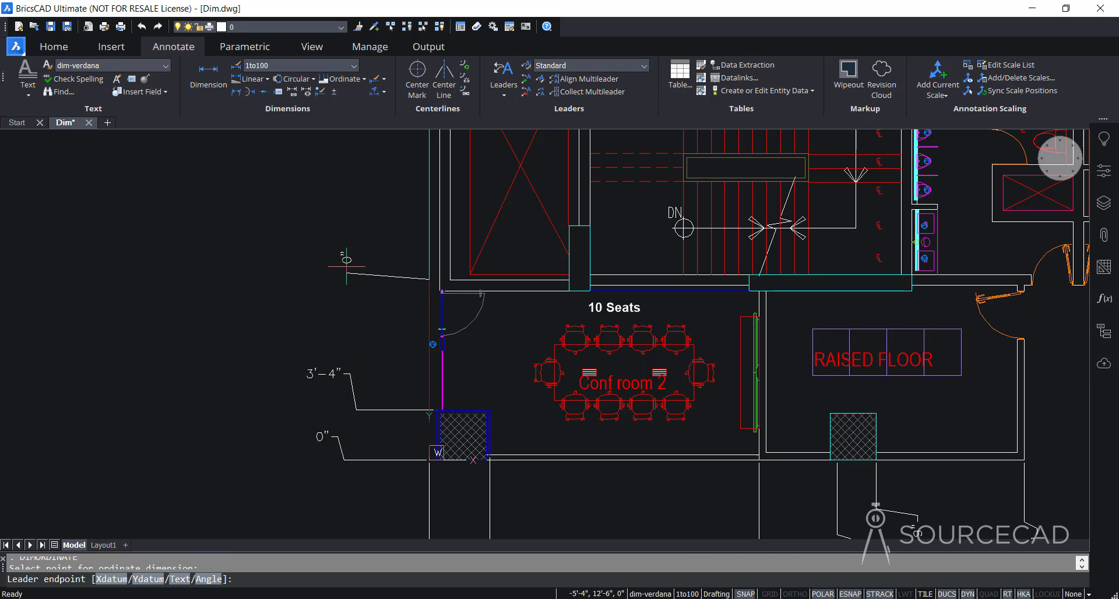
key(Escape)
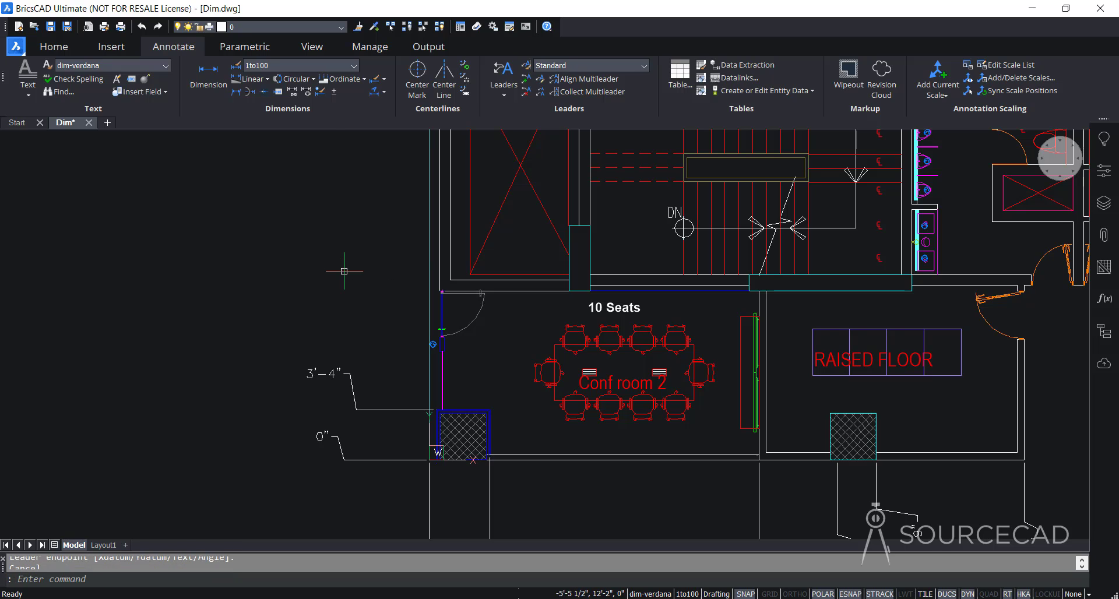
click(340, 78)
click(440, 291)
click(353, 273)
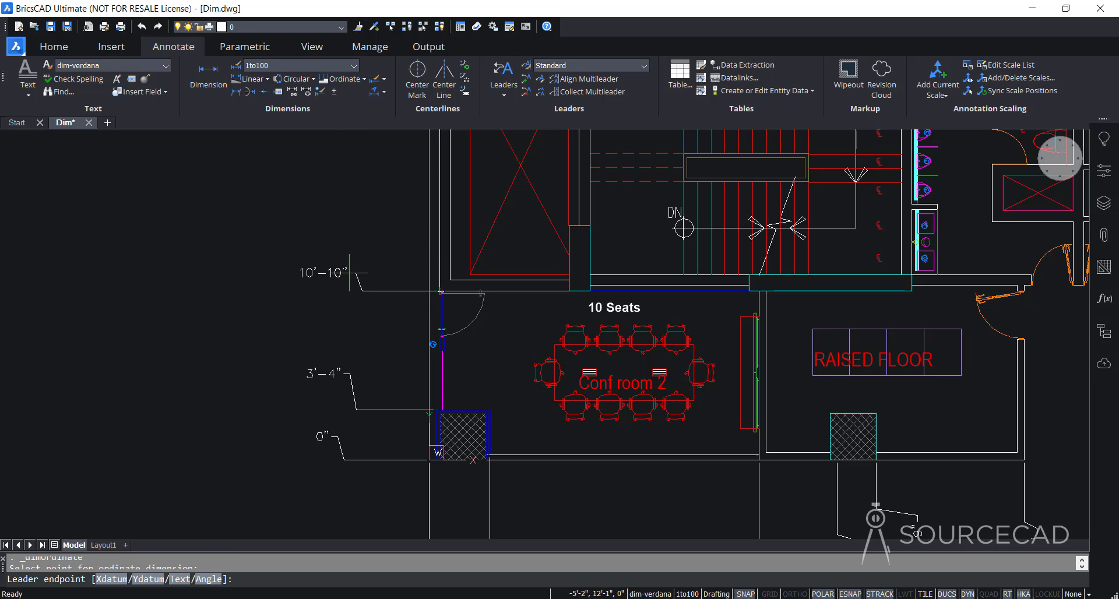
Add vertical ordinate dimensions outside the left wall at the upper hatched column's lower edge and at the building's upper-left corner
key(Return)
middle_drag(397, 204, 404, 239)
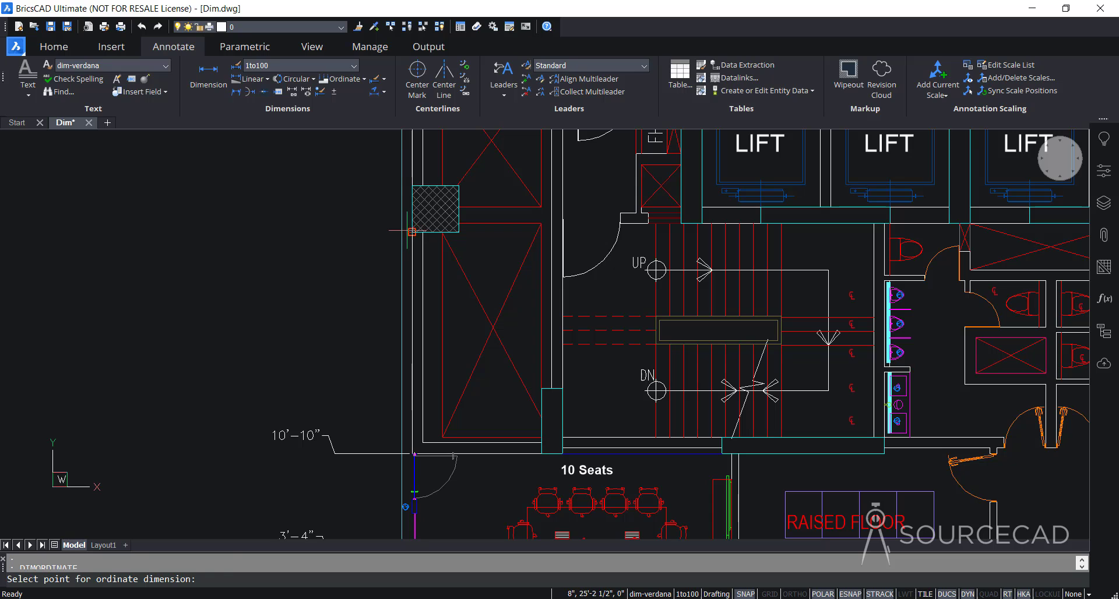
click(412, 232)
click(311, 231)
mouse_move(354, 214)
middle_down()
mouse_move(370, 286)
mouse_move(353, 389)
middle_up()
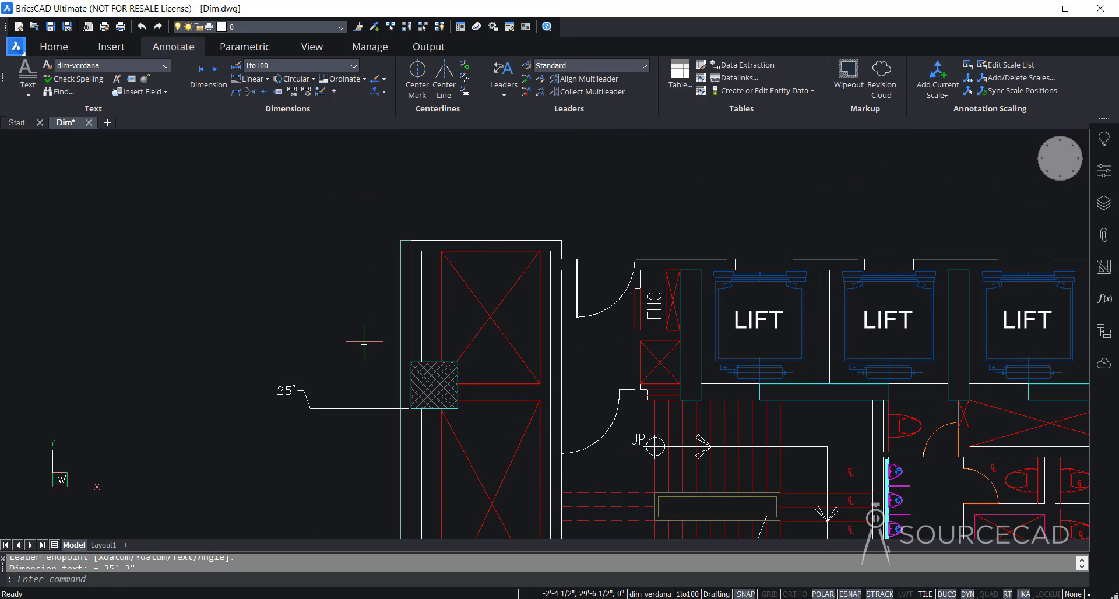
key(Return)
click(401, 240)
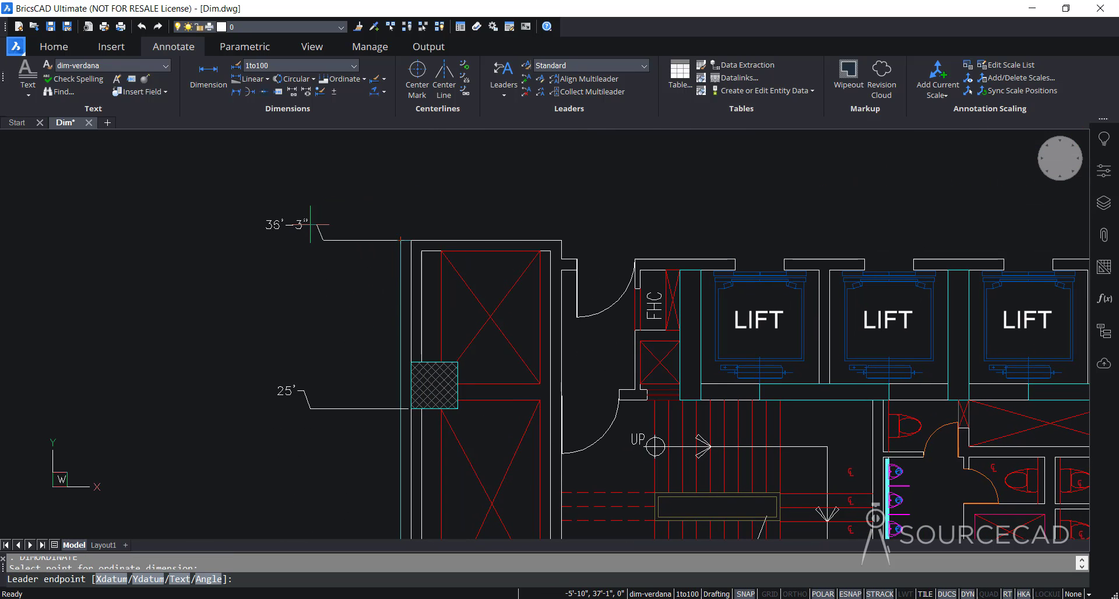
click(318, 225)
scroll(373, 287, down, 3)
middle_drag(372, 286, 365, 210)
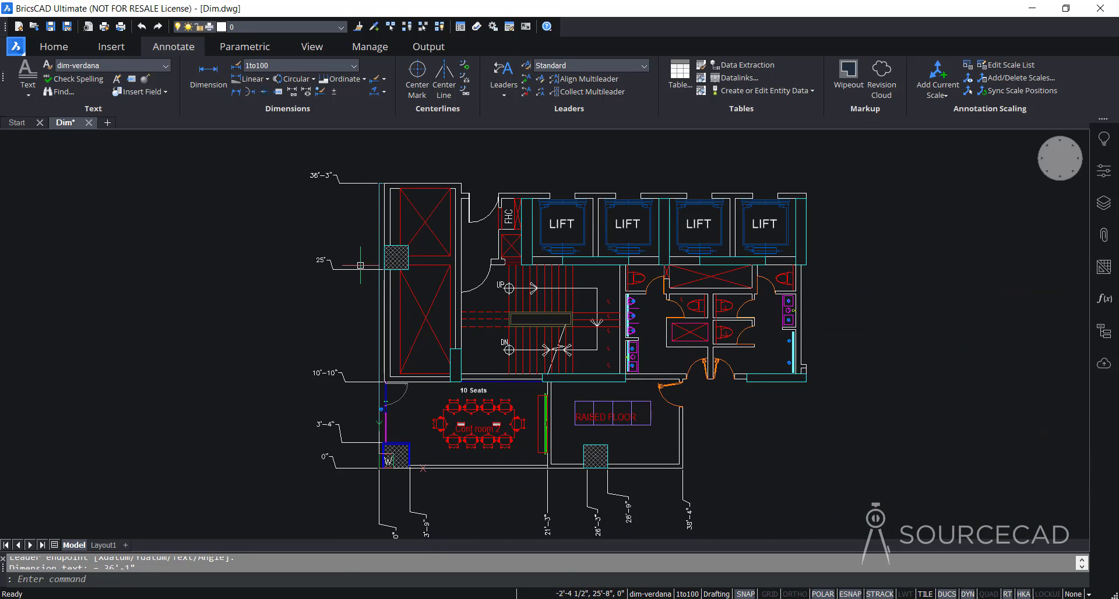
middle_drag(369, 392, 370, 321)
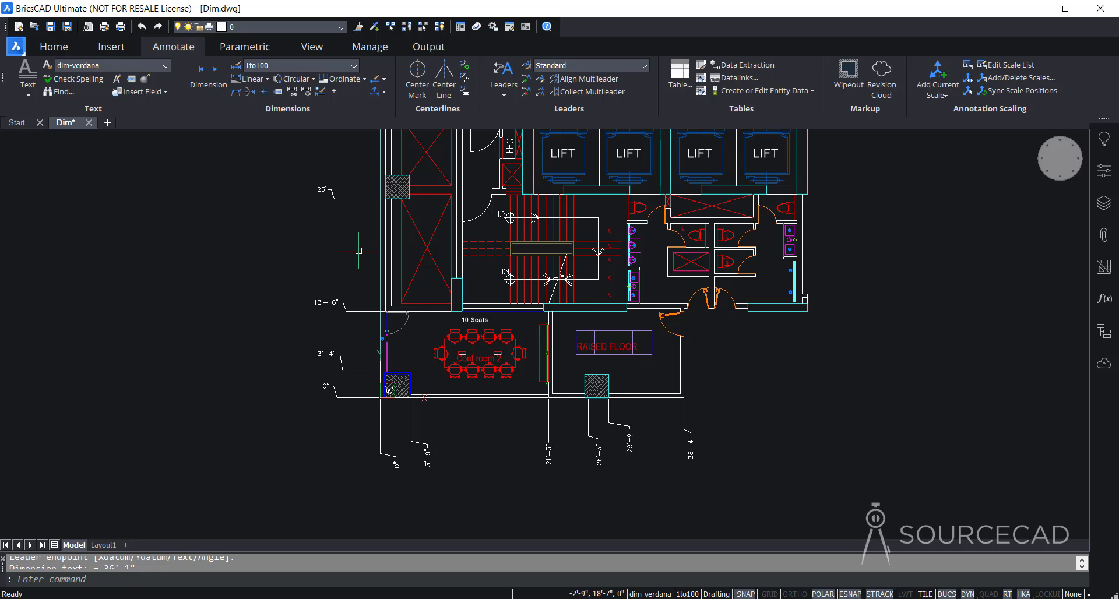
scroll(359, 251, down, 1)
middle_drag(358, 250, 385, 300)
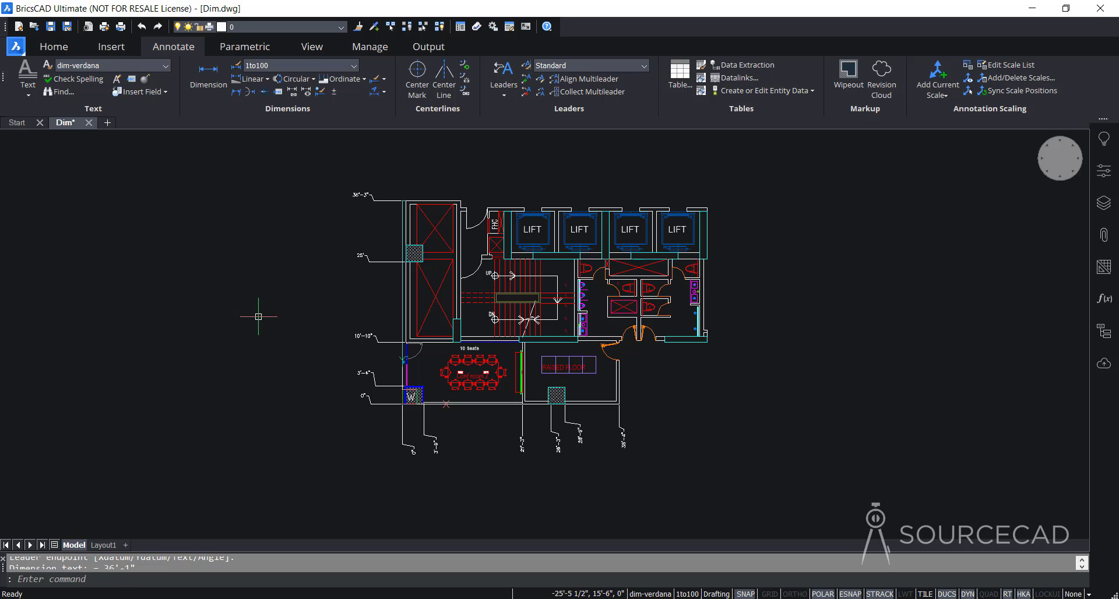